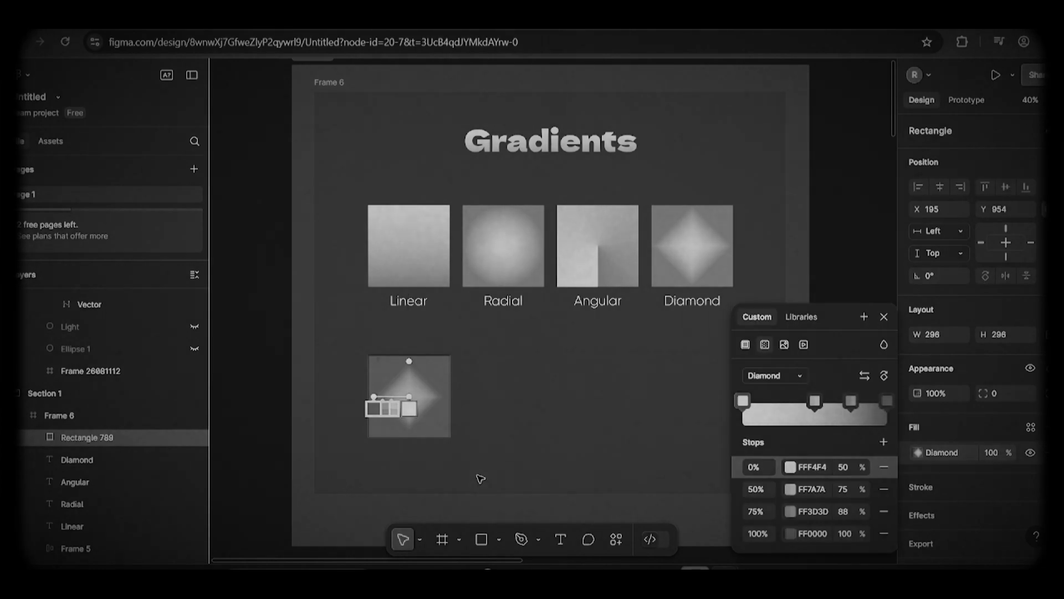
Step: Search the community plugins for "mesh gradient" and run the Mesh Gradient plugin on the diamond-gradient square
click(271, 314)
click(27, 74)
mouse_move(48, 287)
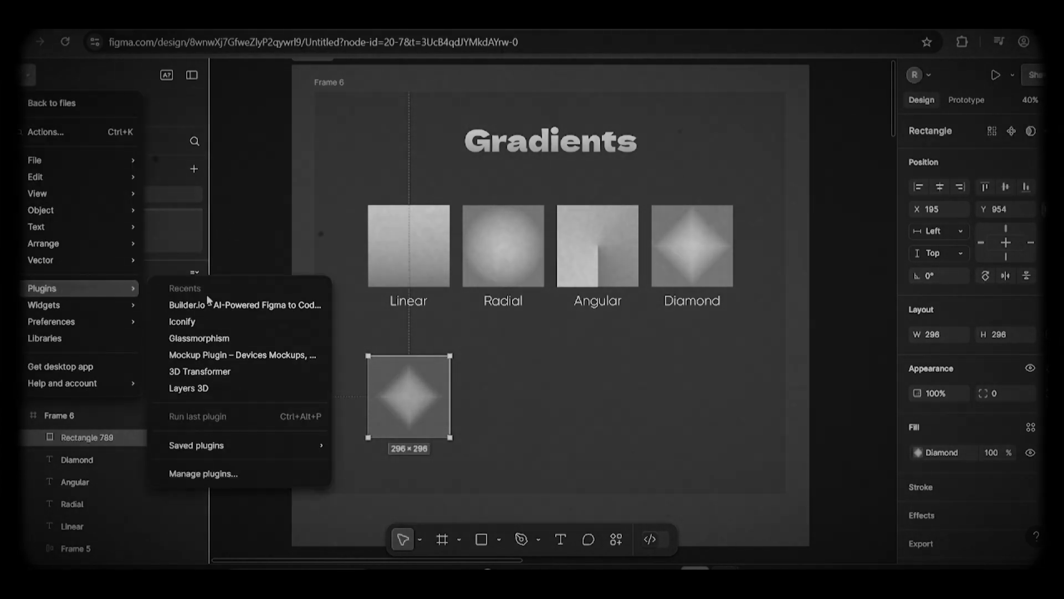
click(258, 474)
text(mesh gradient)
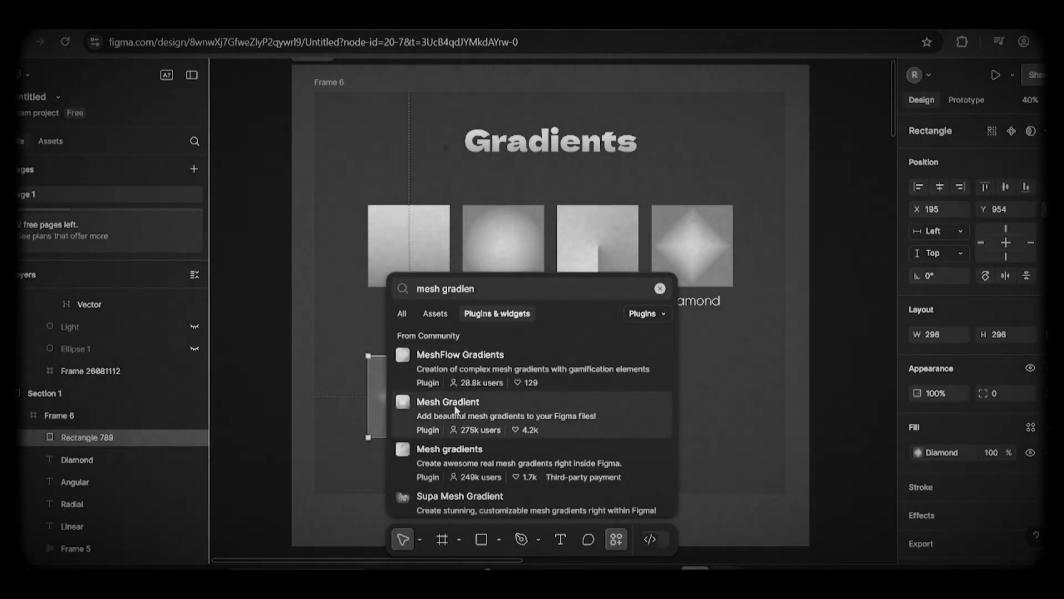
click(551, 414)
click(650, 499)
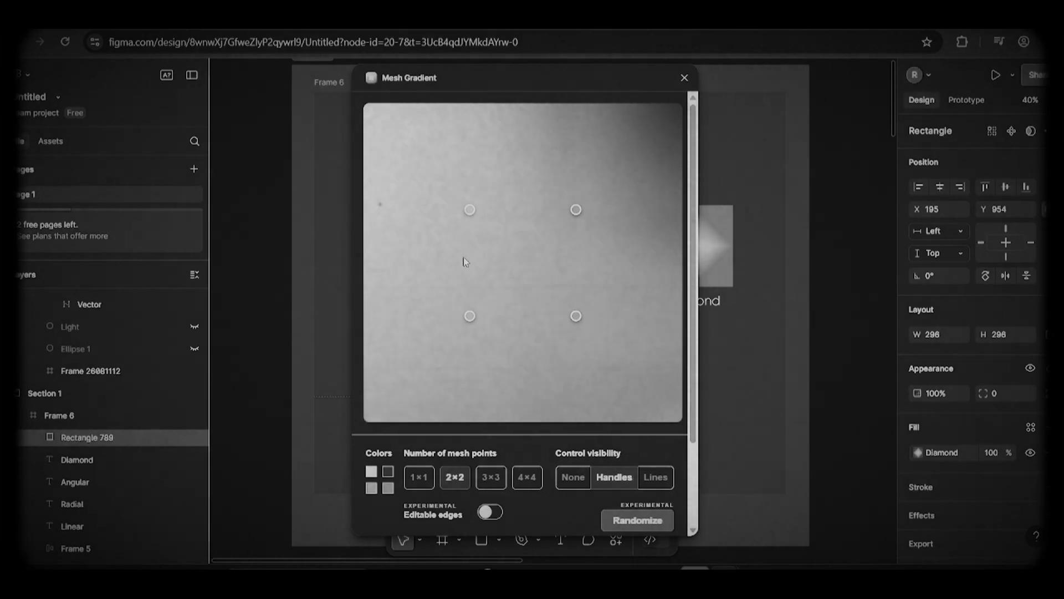
Step: Turn on editable edges for the 2×2 mesh gradient and pick its upper-left corner point
click(490, 478)
click(463, 483)
click(491, 512)
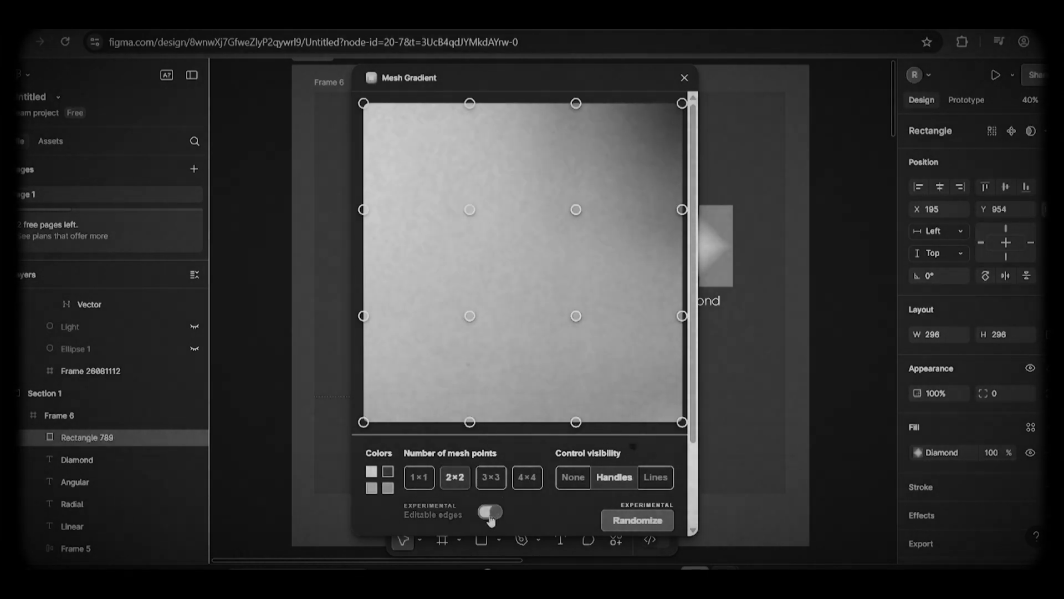
click(364, 103)
click(597, 133)
click(617, 160)
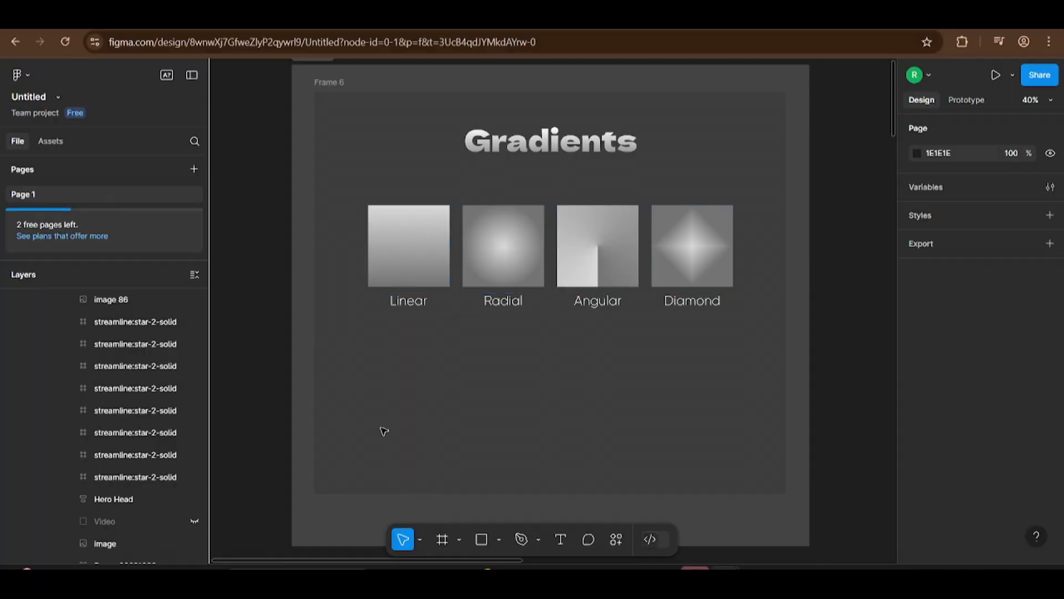
Step: Draw a 296 × 296 square below the Linear sample and give it a linear gradient fill
click(482, 539)
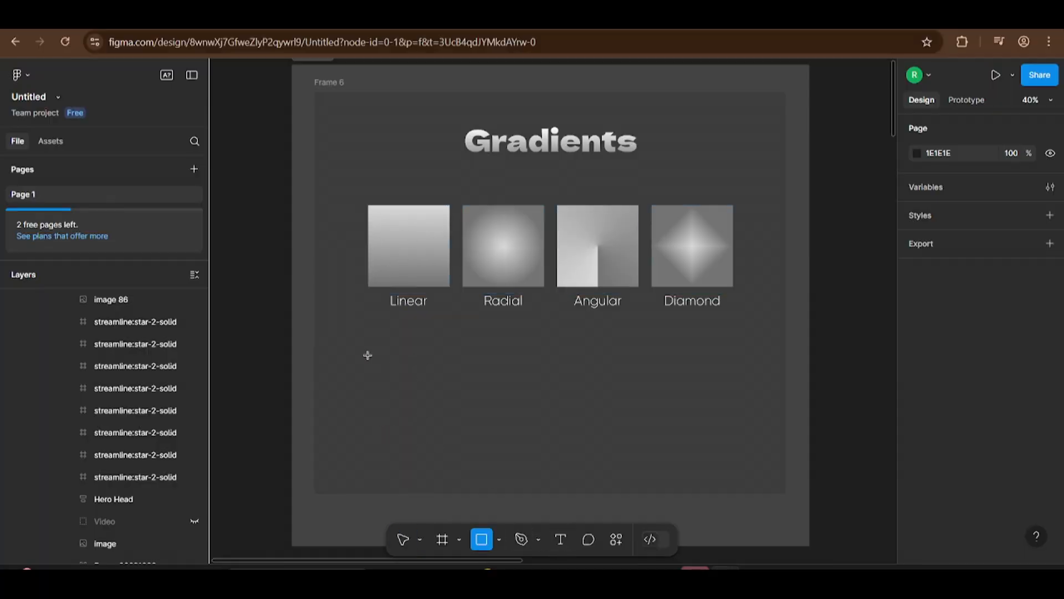
drag(368, 354, 450, 437)
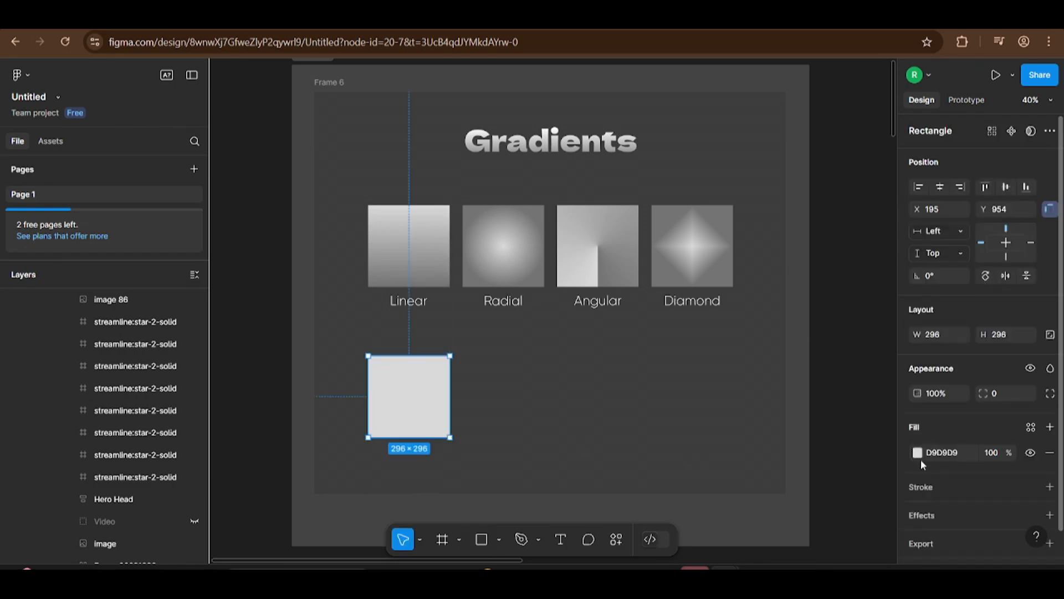
click(917, 452)
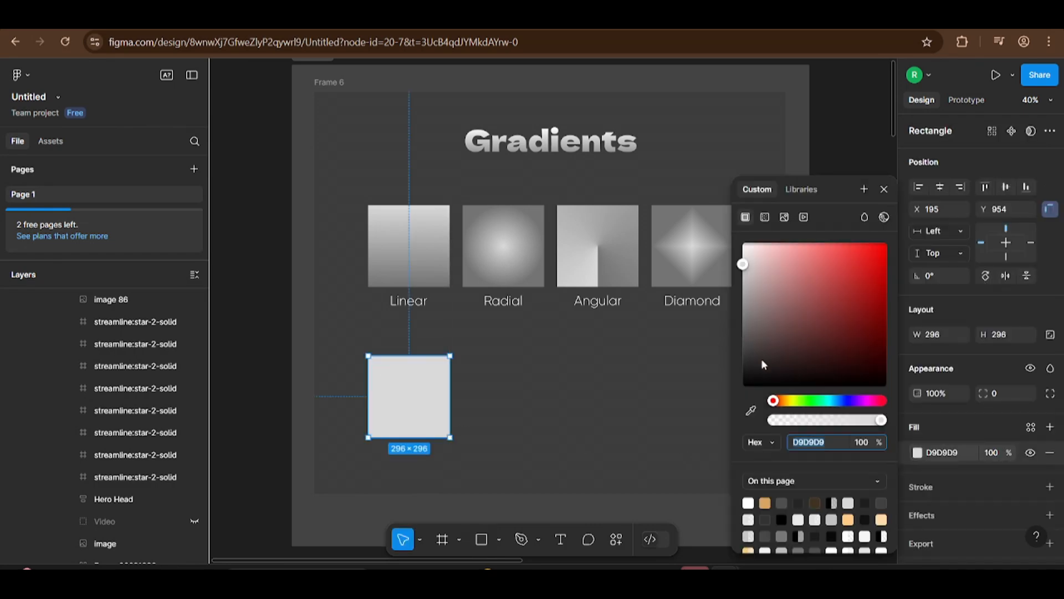
click(766, 218)
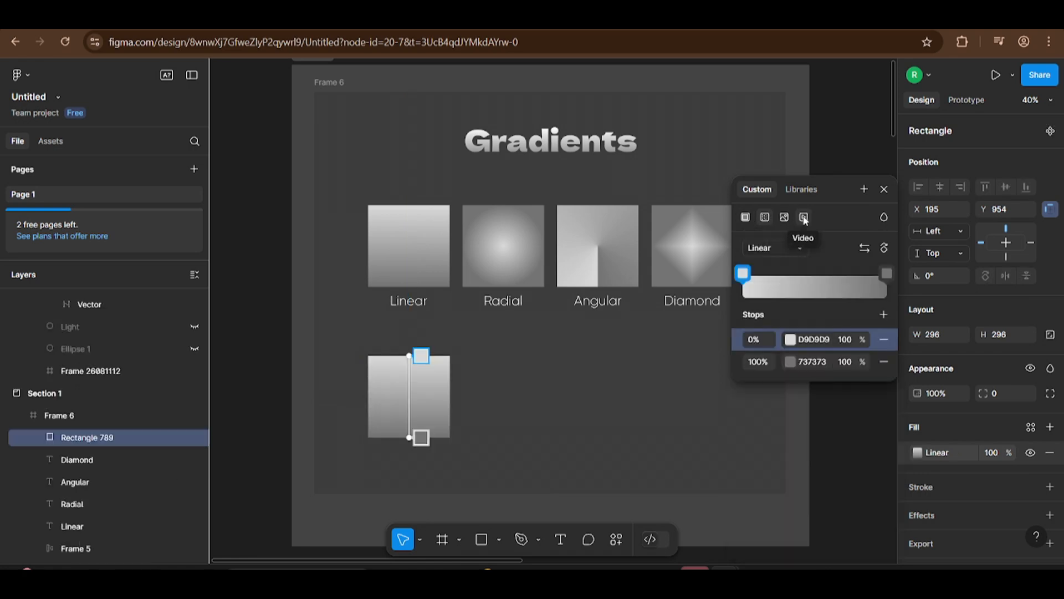
click(776, 247)
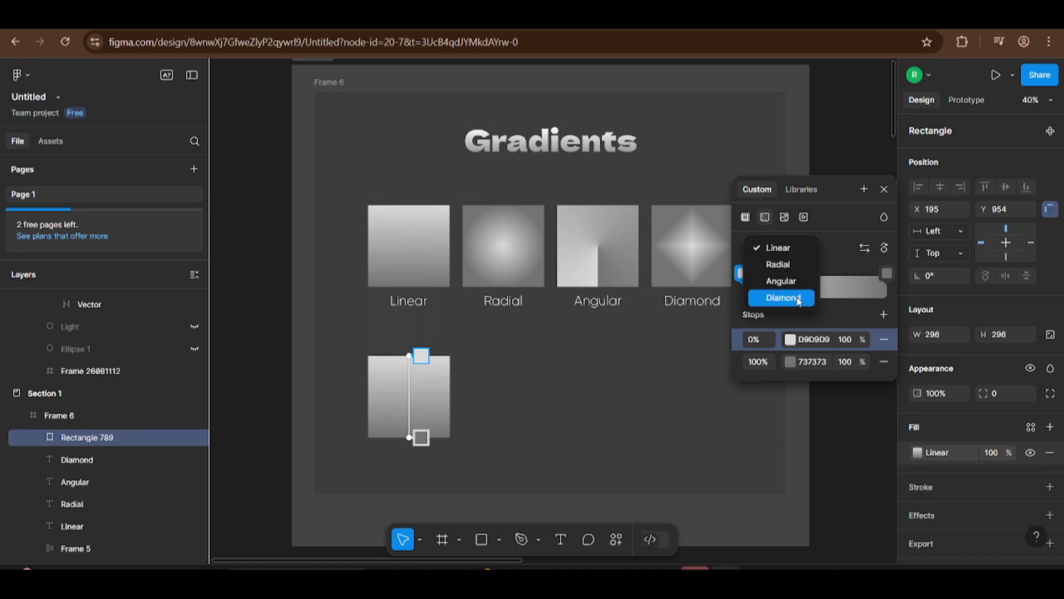
click(829, 258)
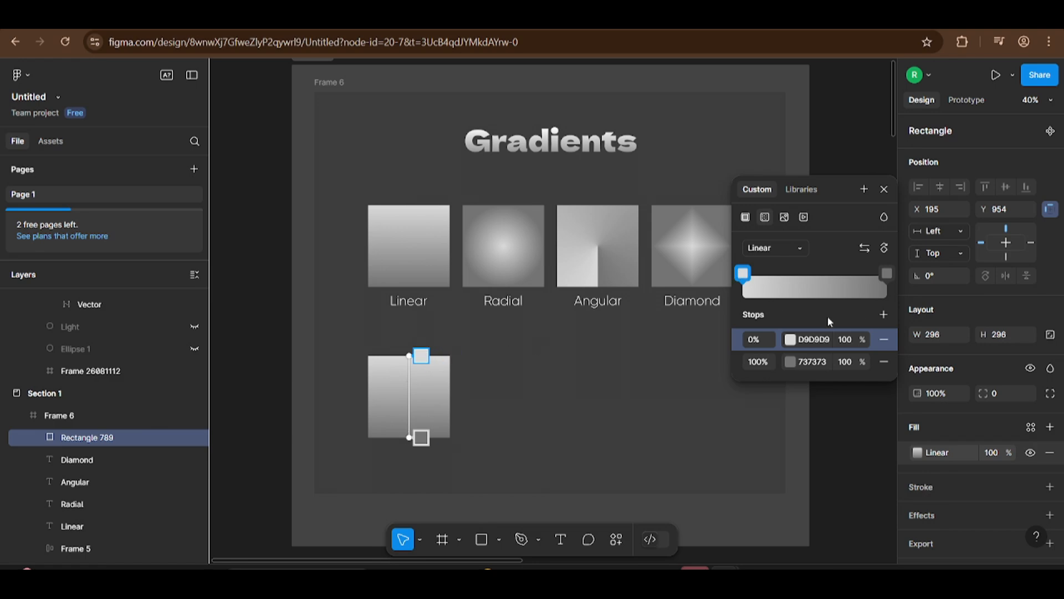
Step: Add three gradient stops at 50%, 75% and 88% to the square's linear gradient
click(884, 322)
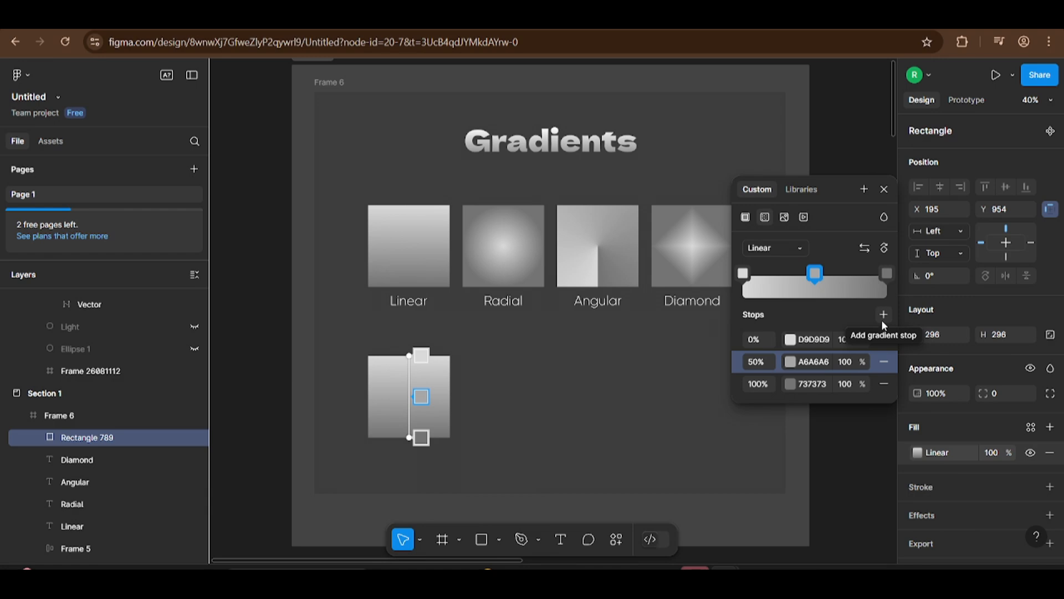
click(880, 316)
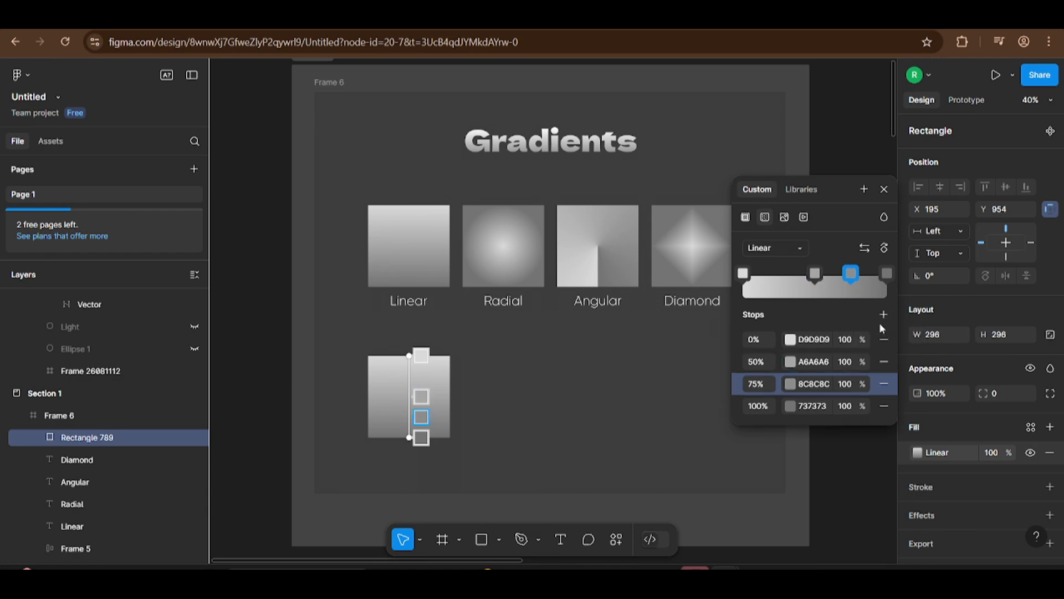
click(883, 314)
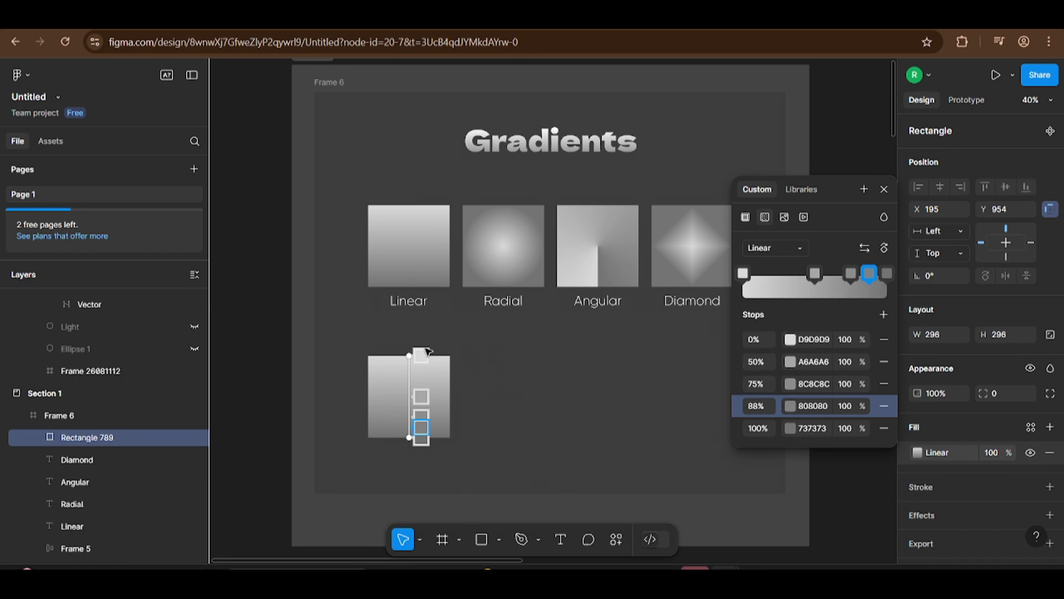
Step: Set the opacity of the square's 0% gradient stop to 50%
click(843, 339)
text(50)
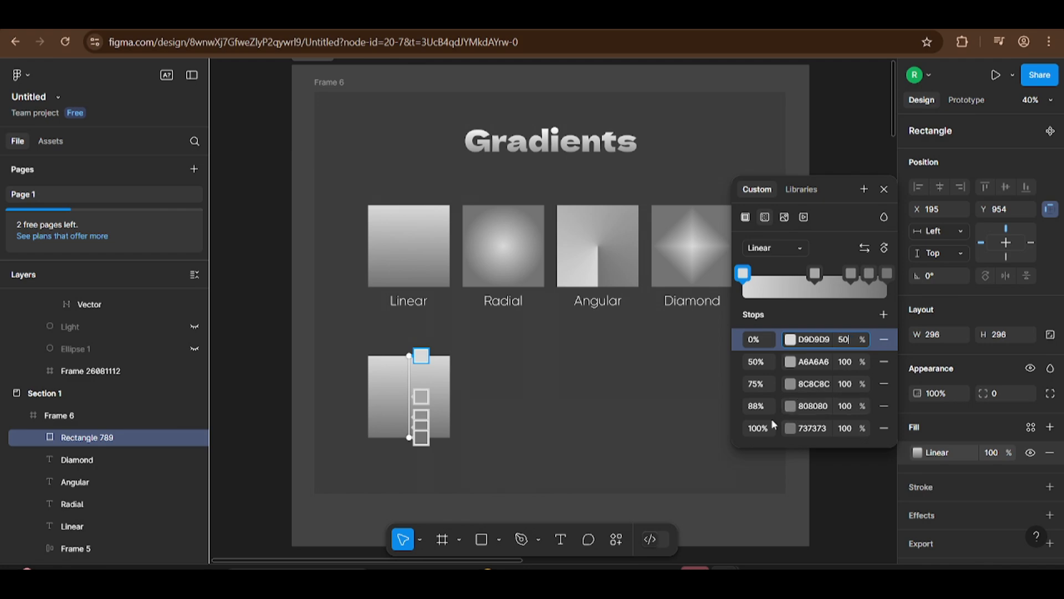
key(Return)
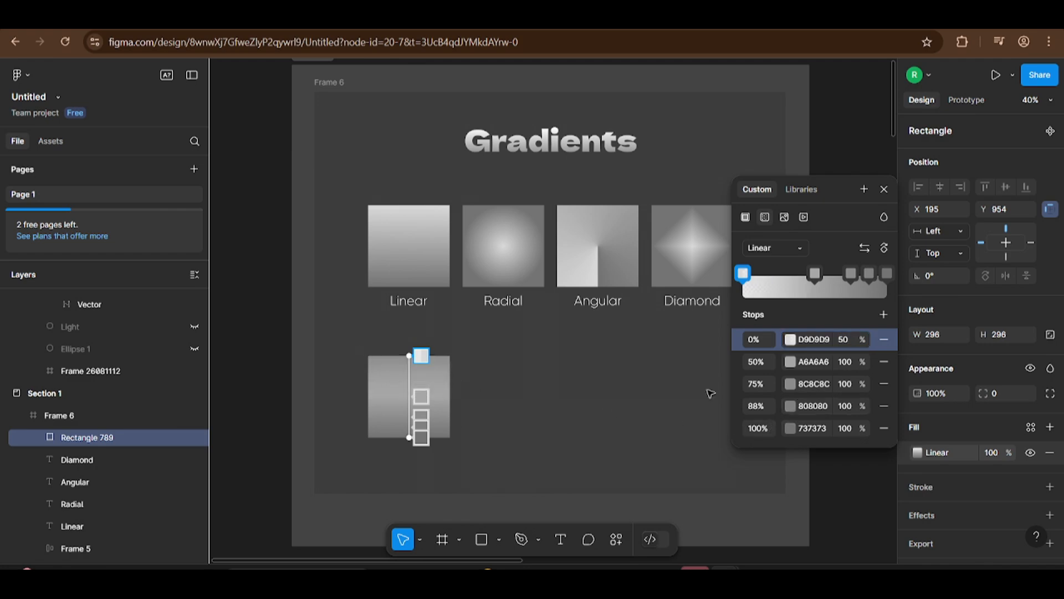
Step: Set the opacity of the 75% gradient stop to 10% and deselect the square
click(844, 385)
text(1)
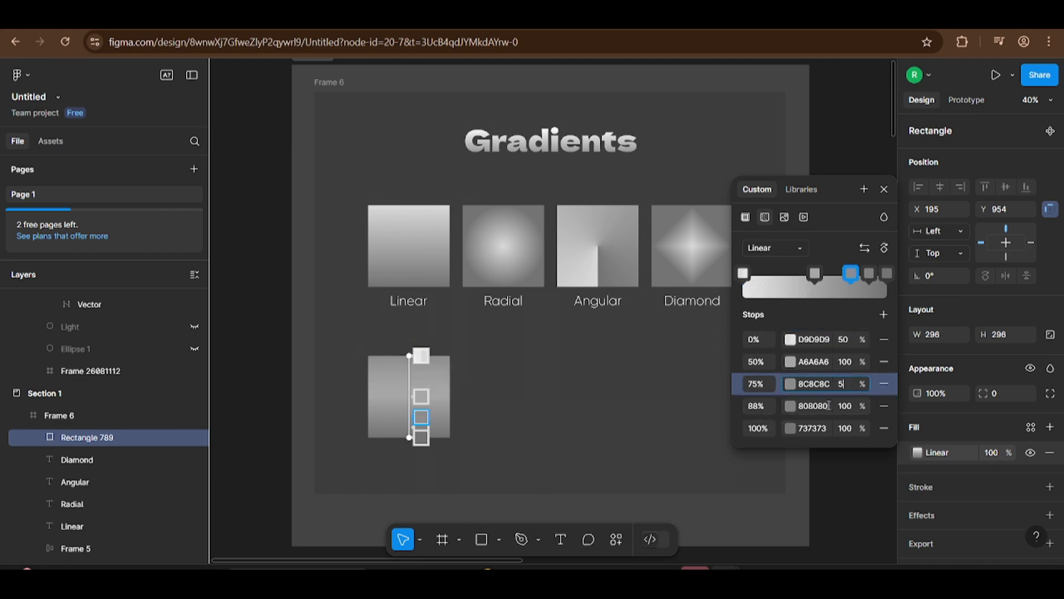
text(0)
key(Return)
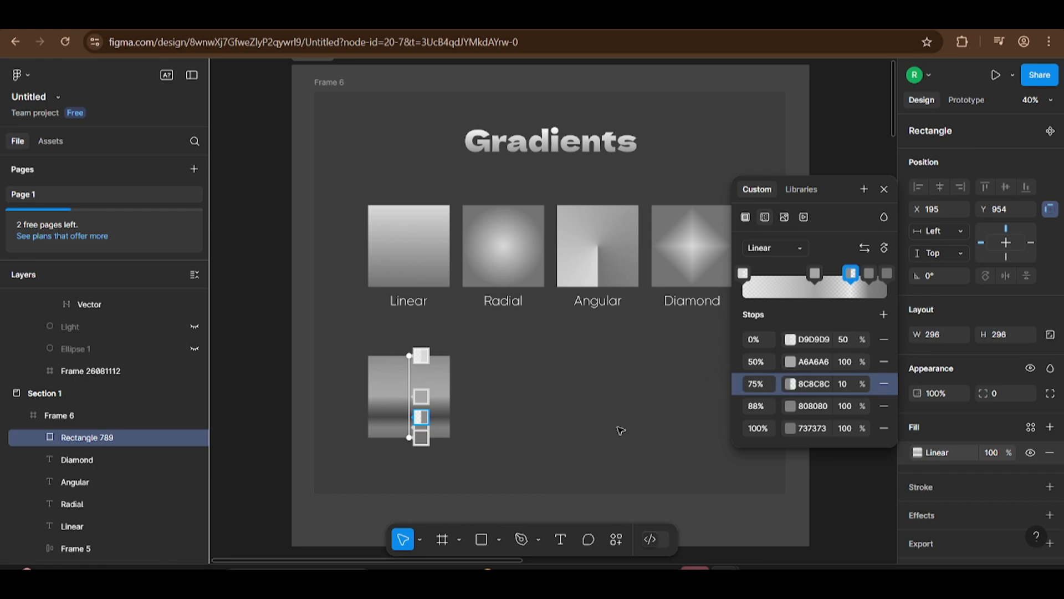
key(Escape)
click(276, 410)
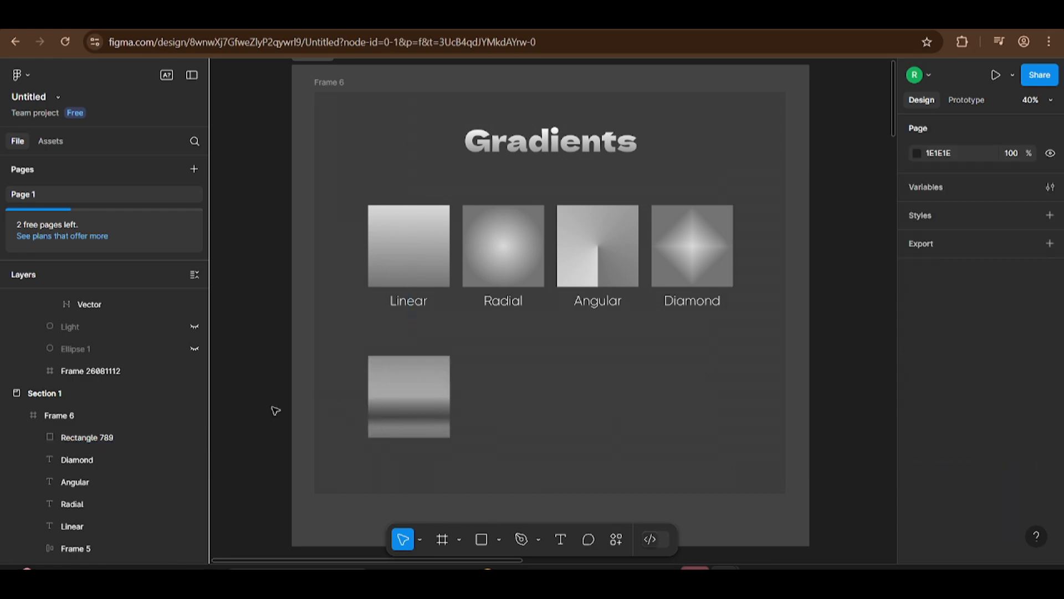
Step: Change the lower square's fill from a linear to a radial gradient
click(427, 413)
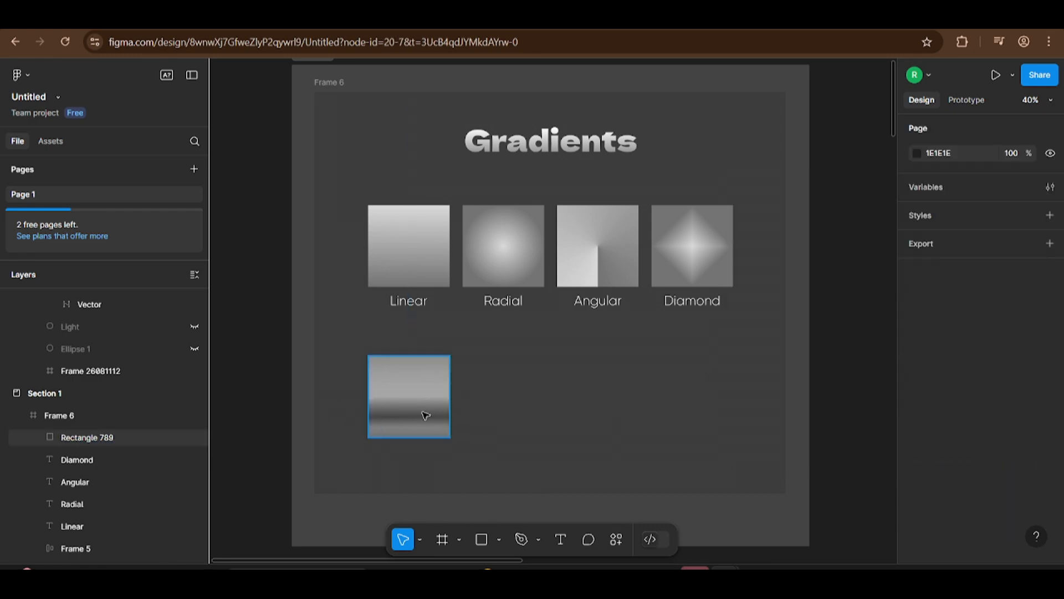
click(917, 453)
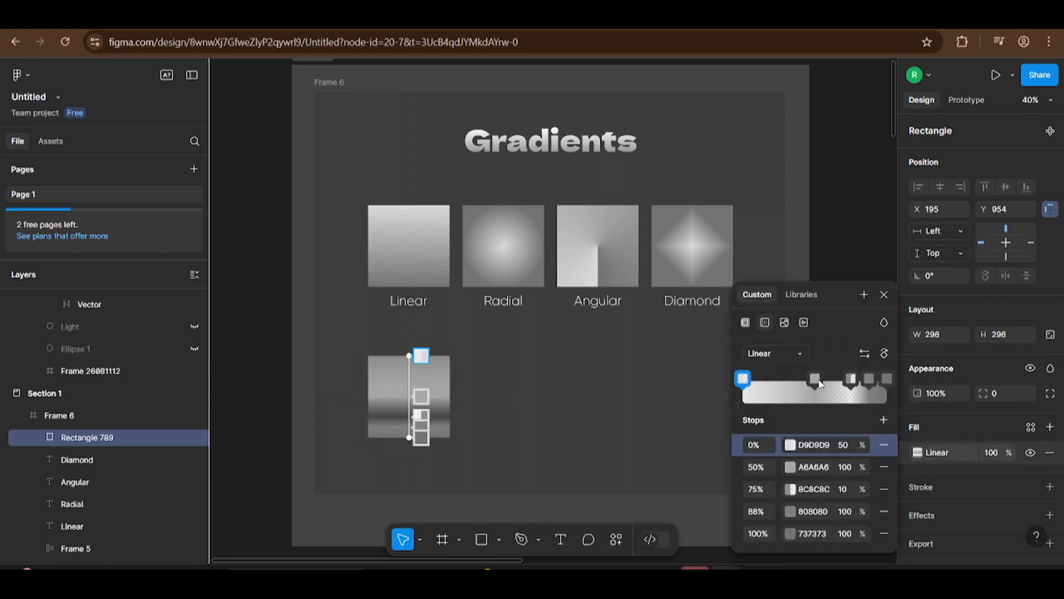
click(776, 358)
click(782, 370)
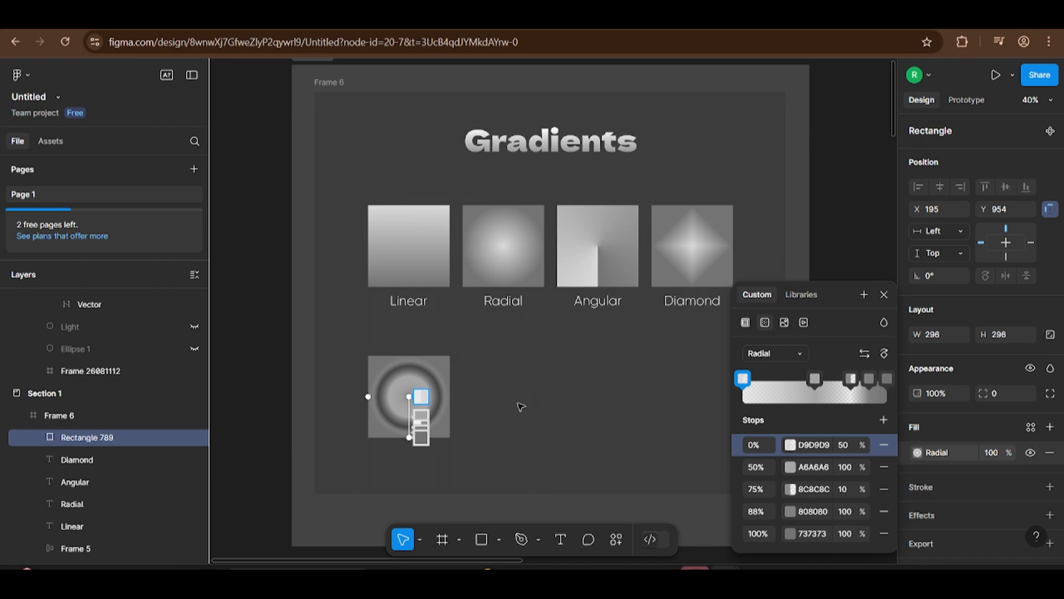
Step: Remove the three middle stops from the square's radial gradient, keeping only the 0% and 100% stops
click(851, 380)
click(885, 467)
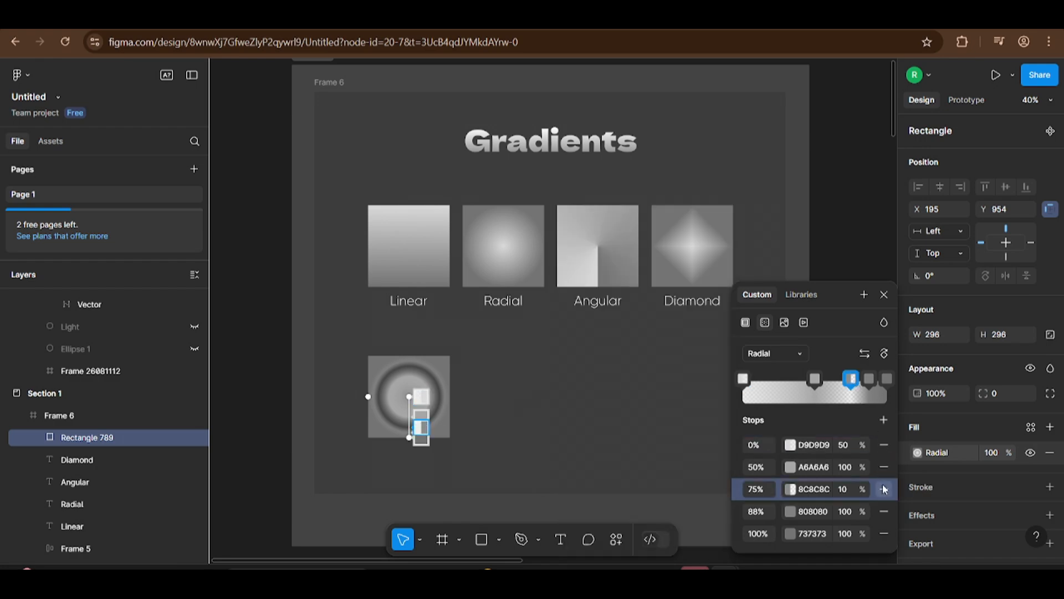
click(884, 467)
click(884, 466)
click(885, 469)
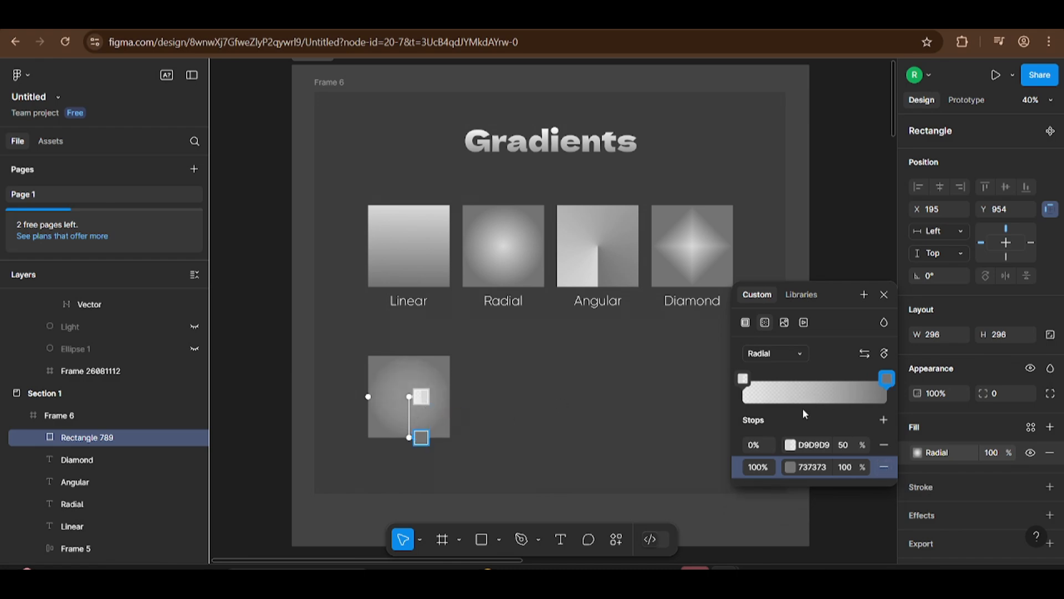
Step: Recolor the gradient's 100% stop to red FF0000 and its 0% stop to near-white FFF4F4
click(790, 467)
drag(685, 321, 721, 243)
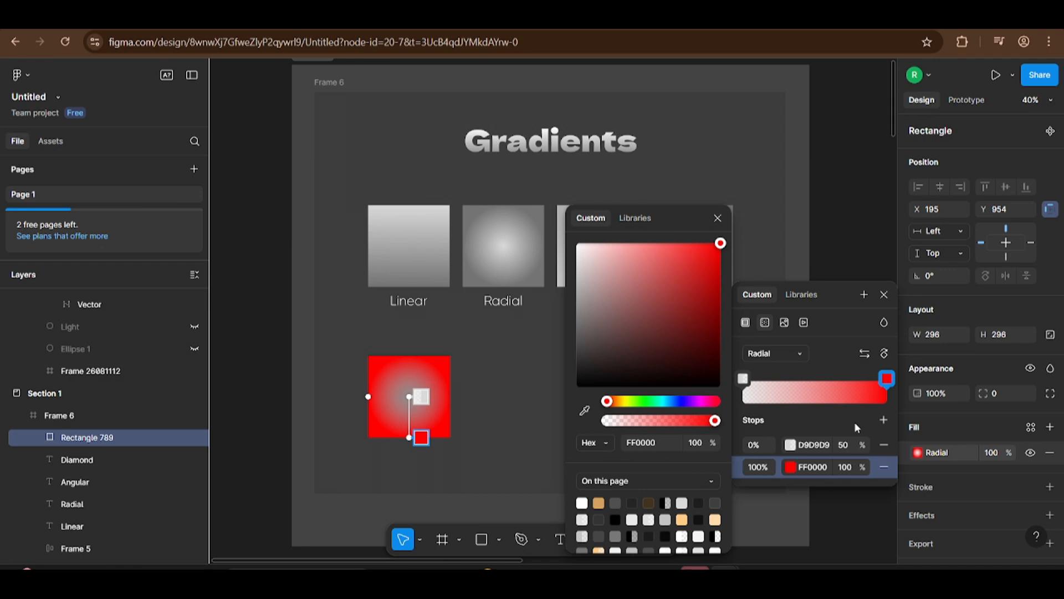
click(791, 444)
drag(642, 311, 721, 243)
drag(617, 253, 614, 276)
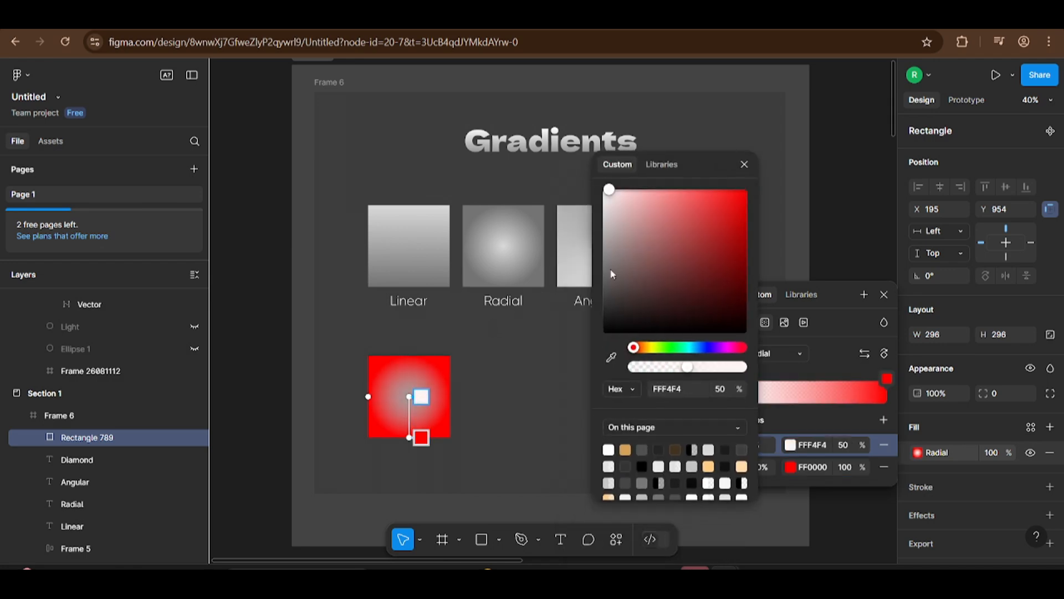
key(Escape)
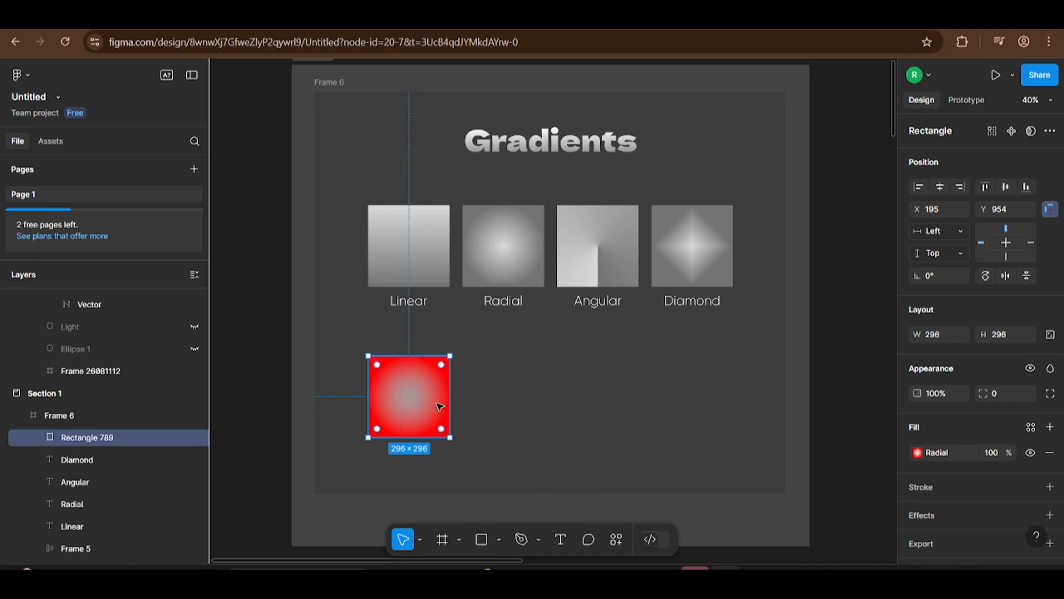
Step: Change the square's fill to an angular gradient and rotate its handle from the bottom edge to the right edge
click(917, 453)
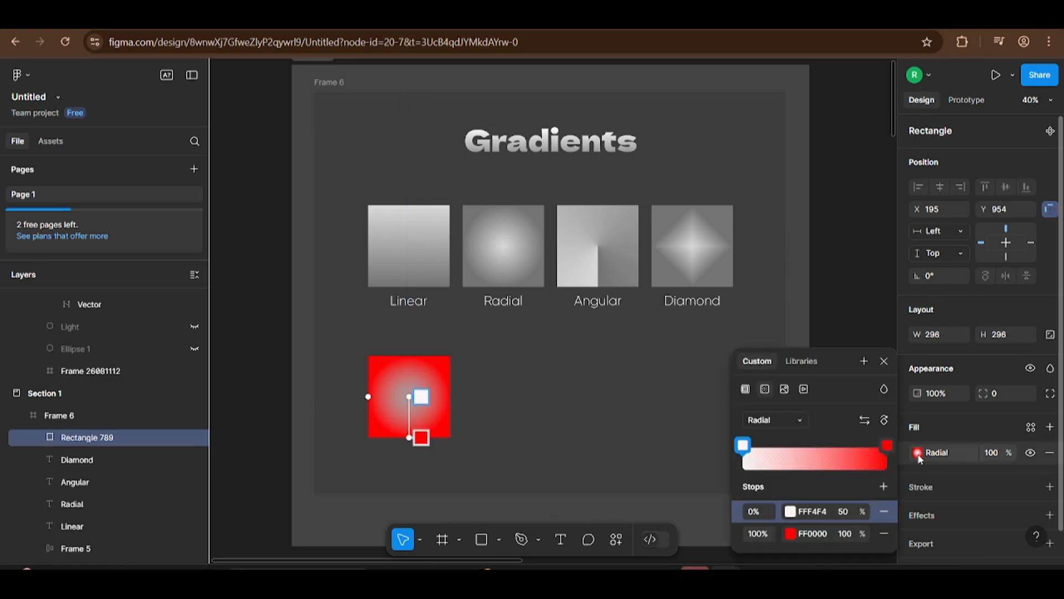
click(800, 420)
click(779, 434)
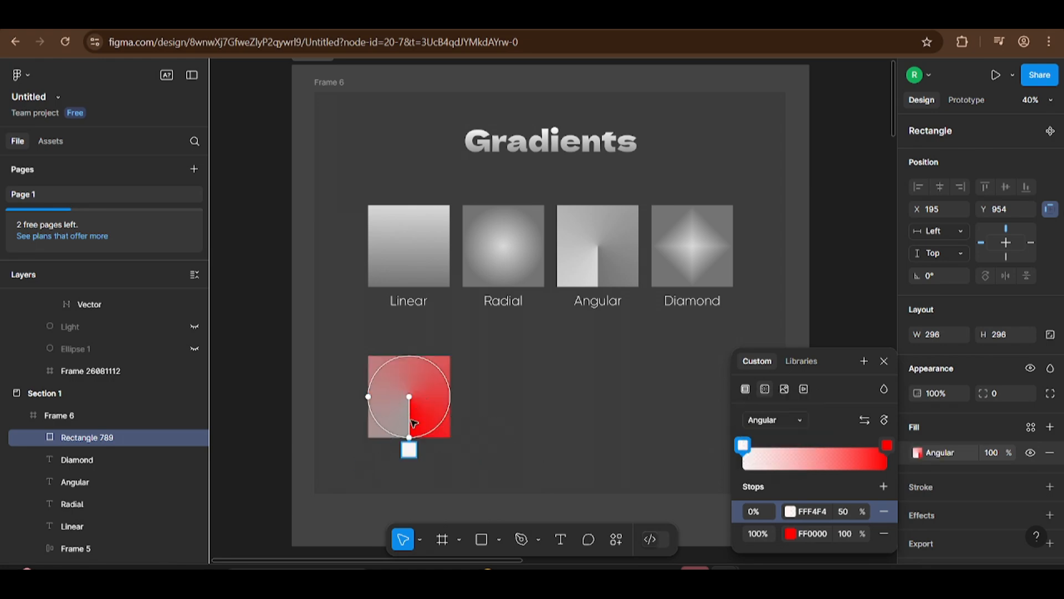
drag(409, 438, 450, 396)
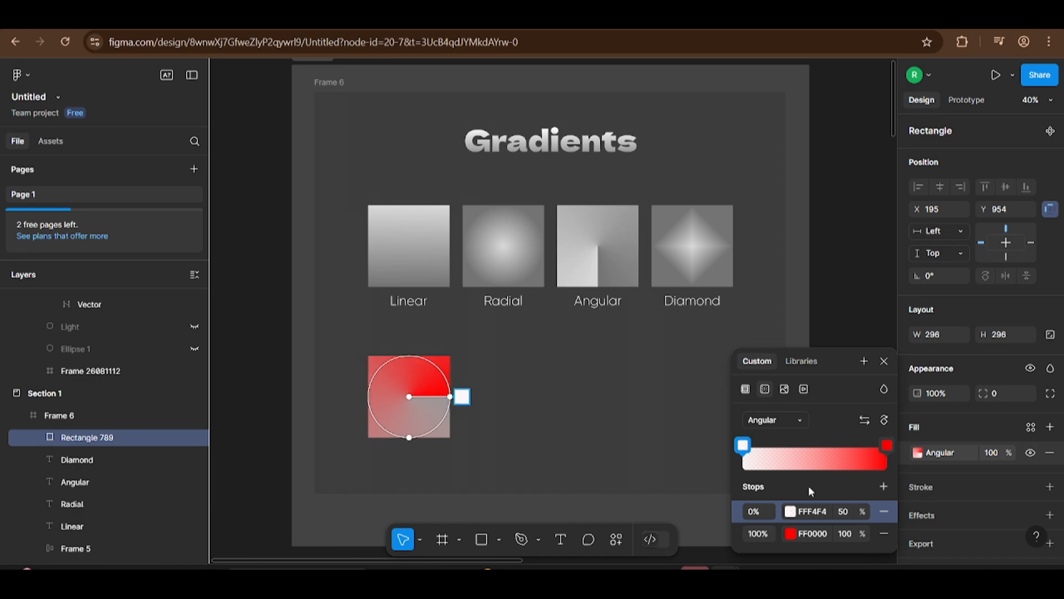
Step: Add gradient stops at 50% and 75%, and swing the angular gradient's handle around to the square's left side
click(884, 487)
click(884, 487)
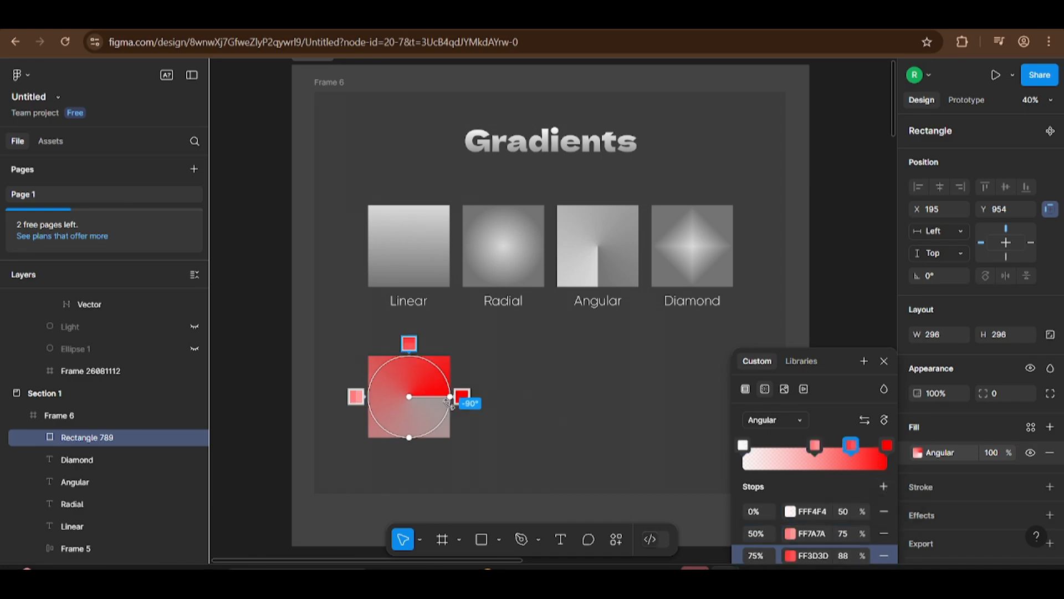
drag(450, 397, 375, 397)
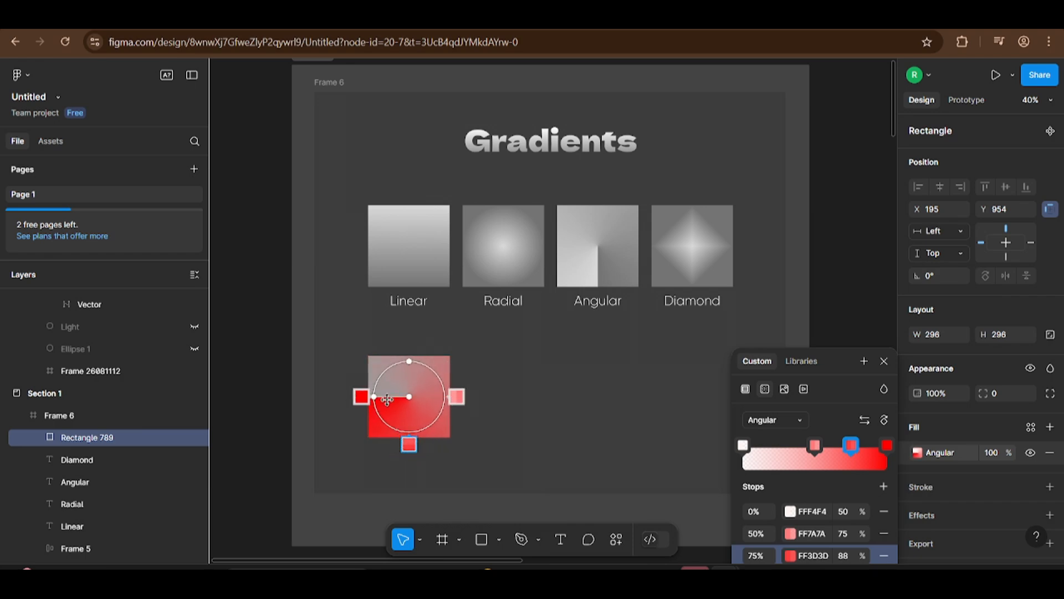
Step: Change the square's fill to a diamond gradient, then reselect the square and reopen its fill settings
click(786, 423)
click(782, 435)
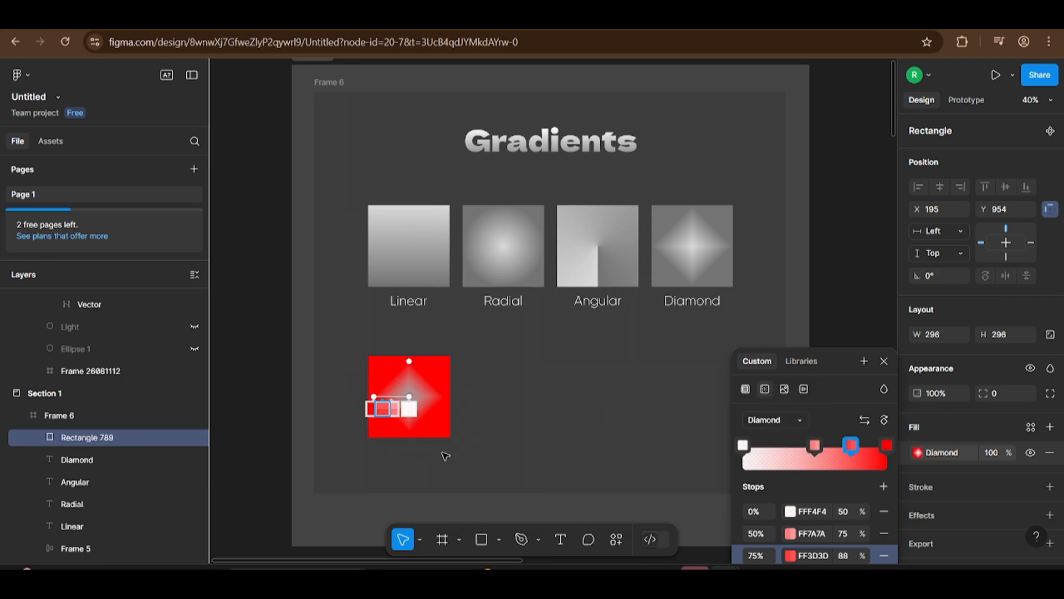
click(409, 391)
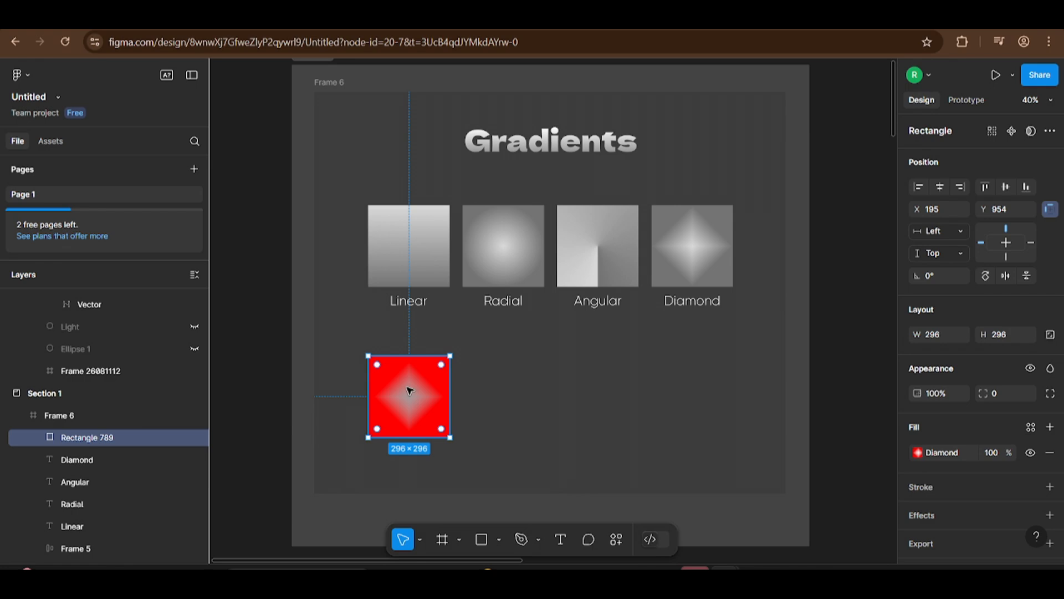
click(918, 453)
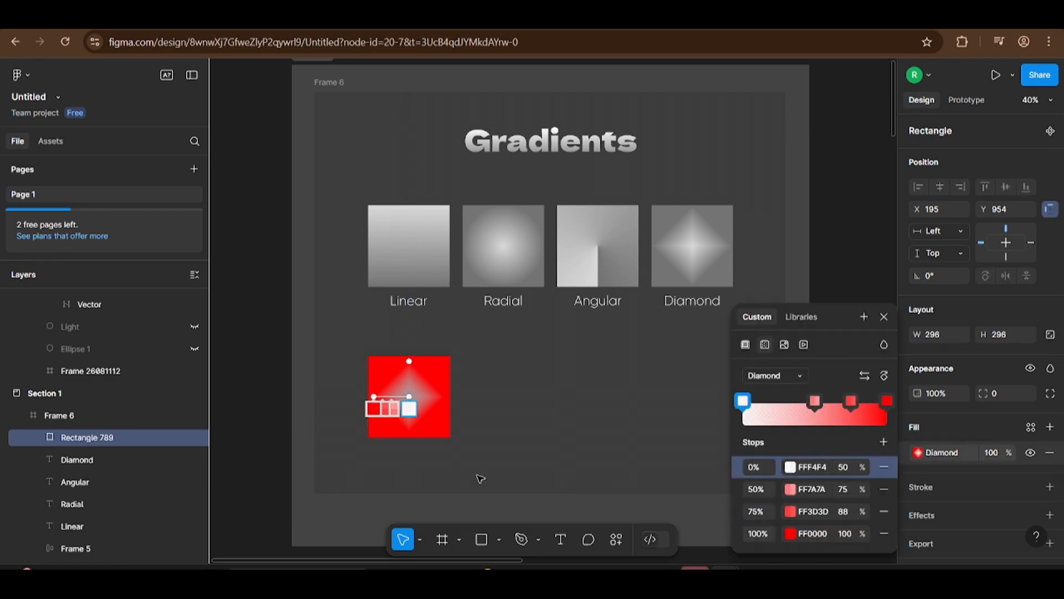
Step: Close the fill settings, search the plugins for "mesh gradien" and run the Mesh Gradient plugin
click(272, 315)
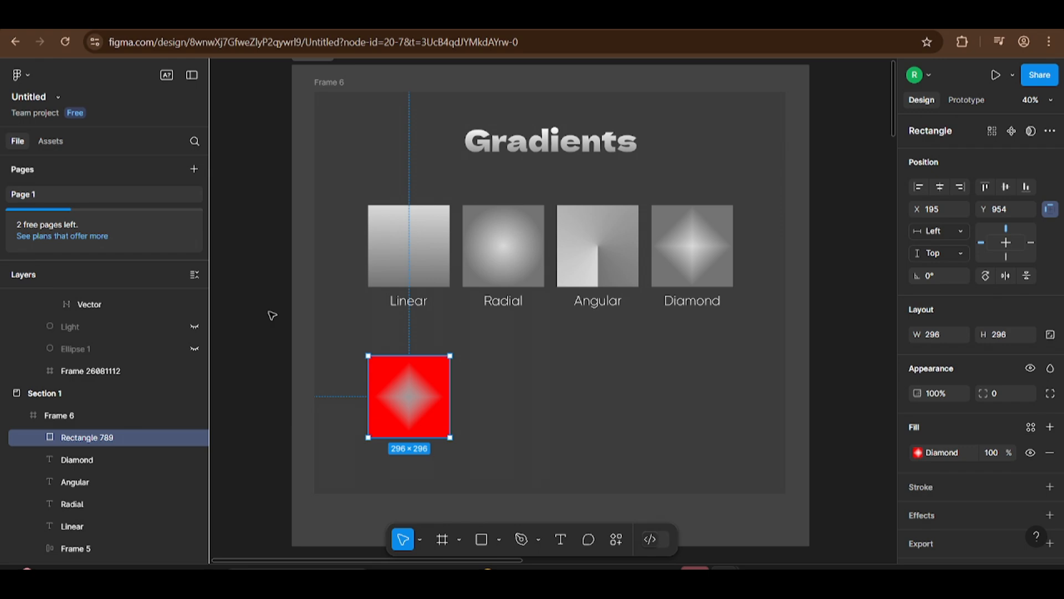
click(20, 75)
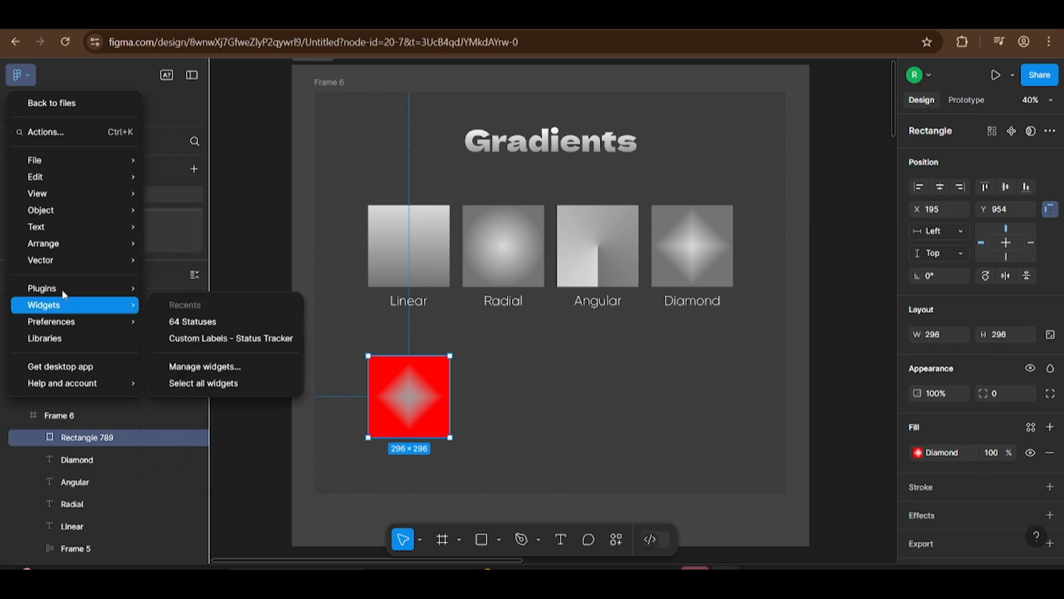
mouse_move(62, 288)
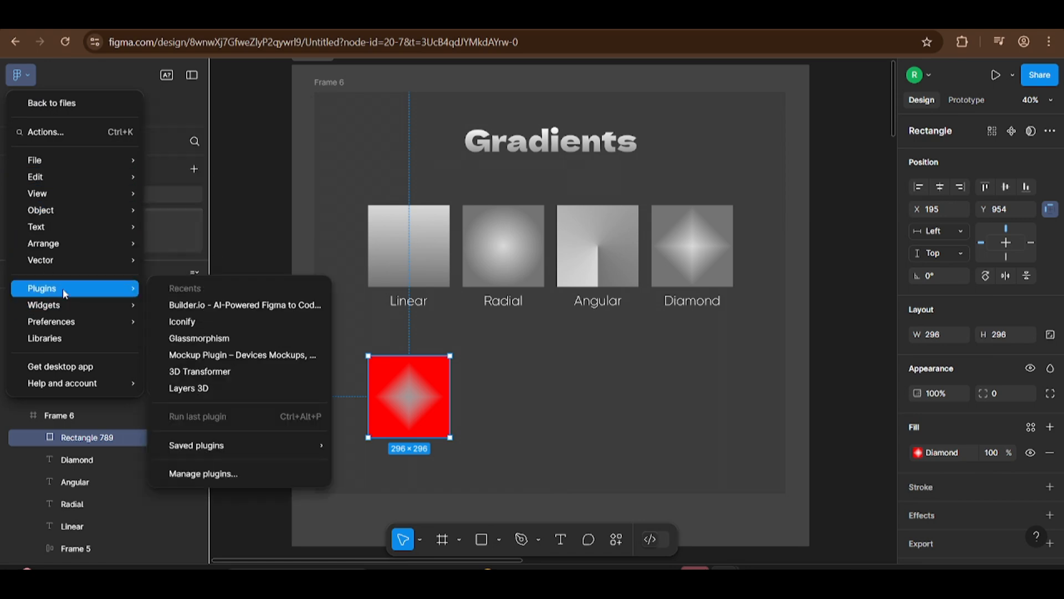
click(257, 478)
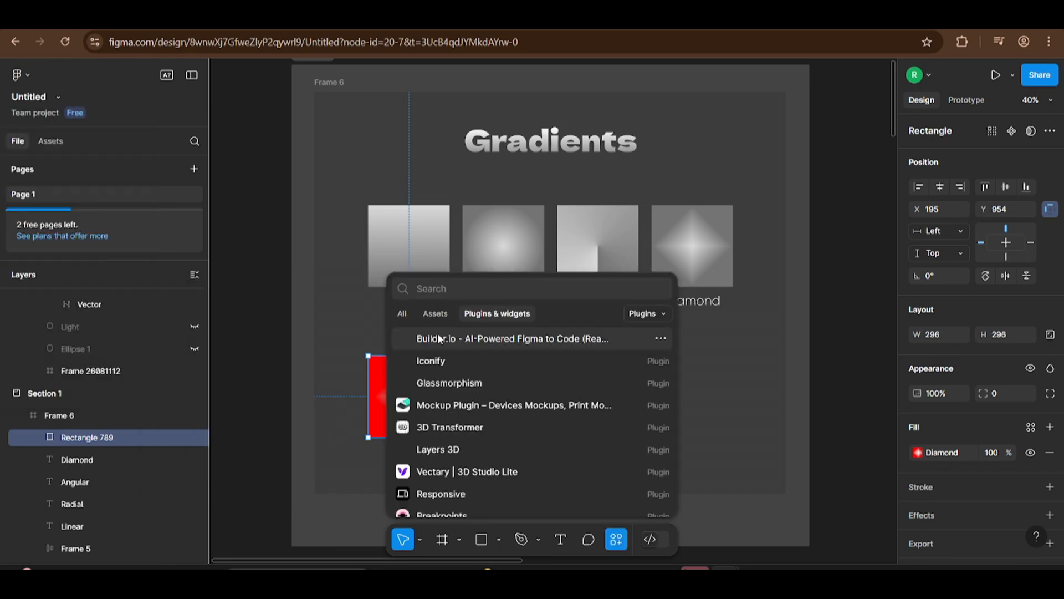
text(mesh )
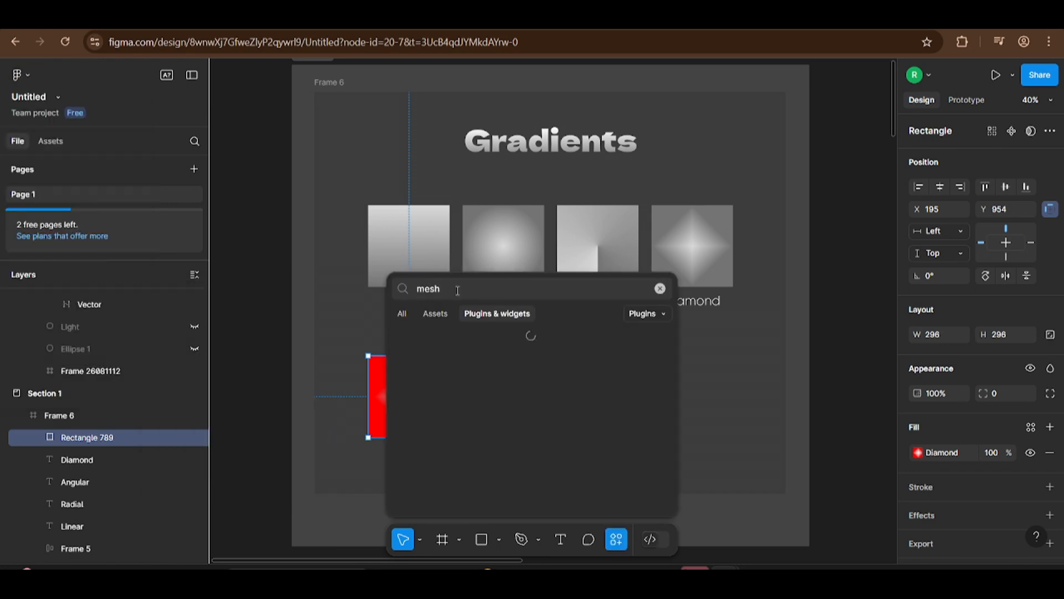
text(gradien)
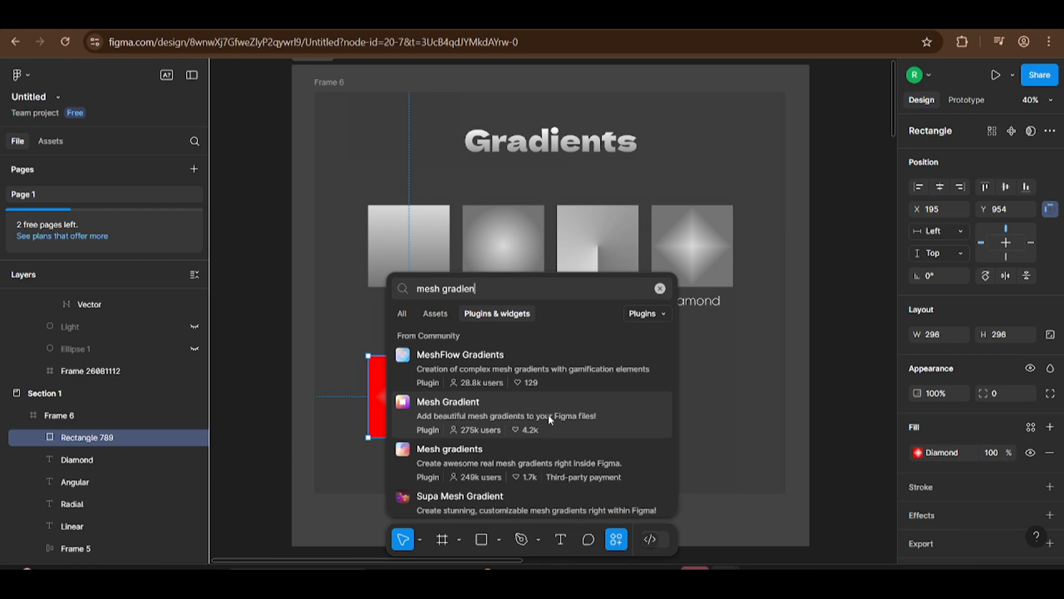
click(571, 419)
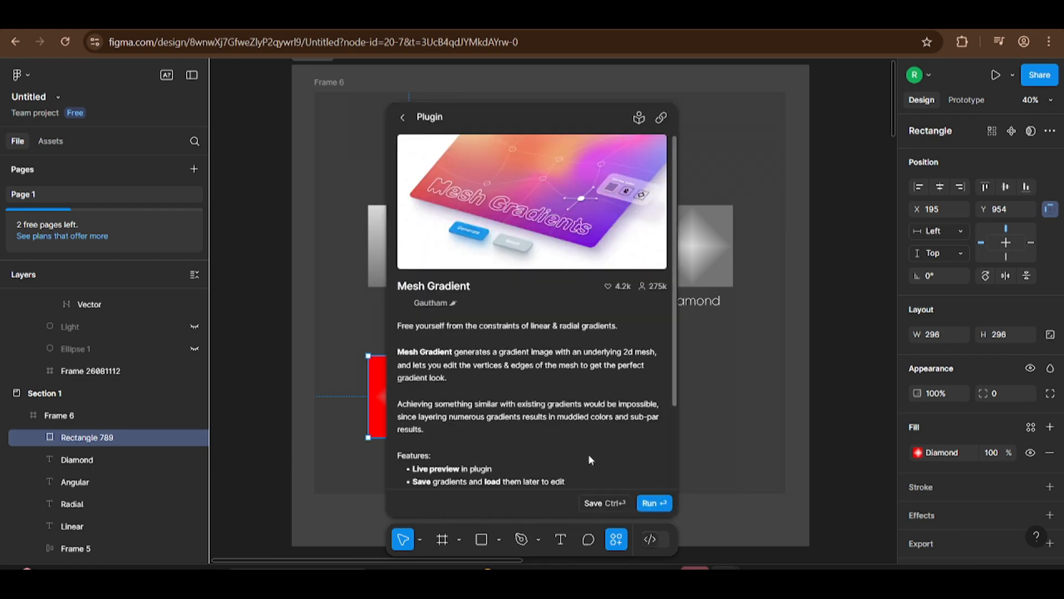
click(647, 501)
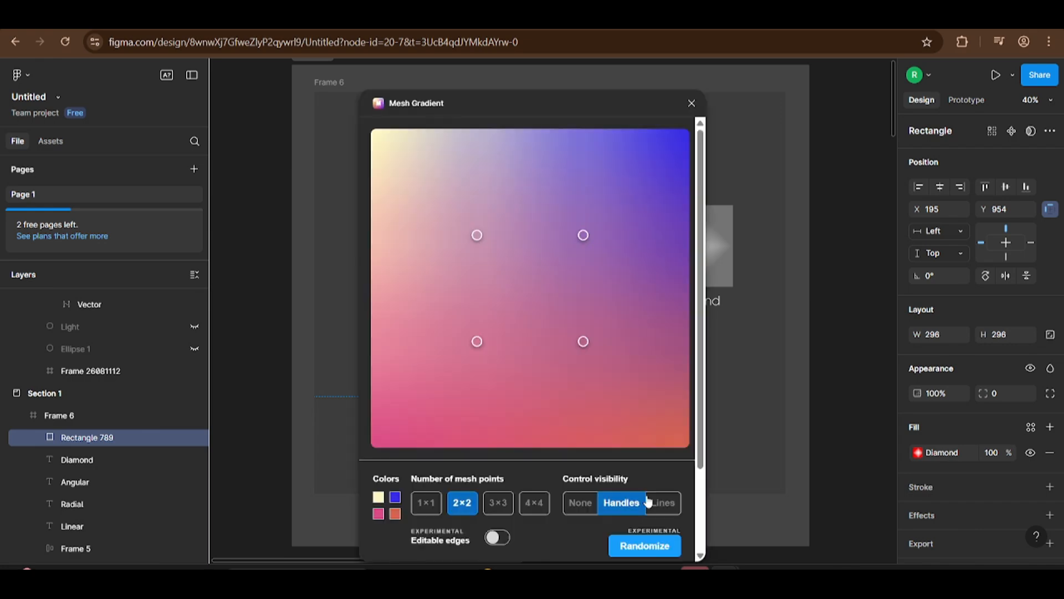
Step: Try the 3×3, 4×4 and 1×1 mesh point counts, return to 2×2 and enable editable edges
drag(568, 90, 580, 71)
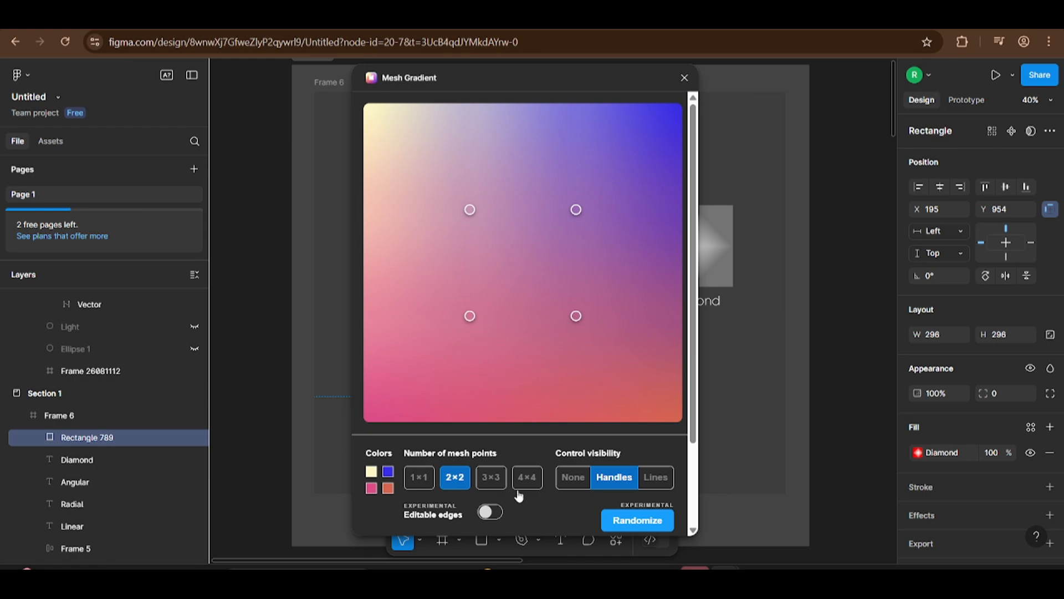
click(492, 478)
click(530, 480)
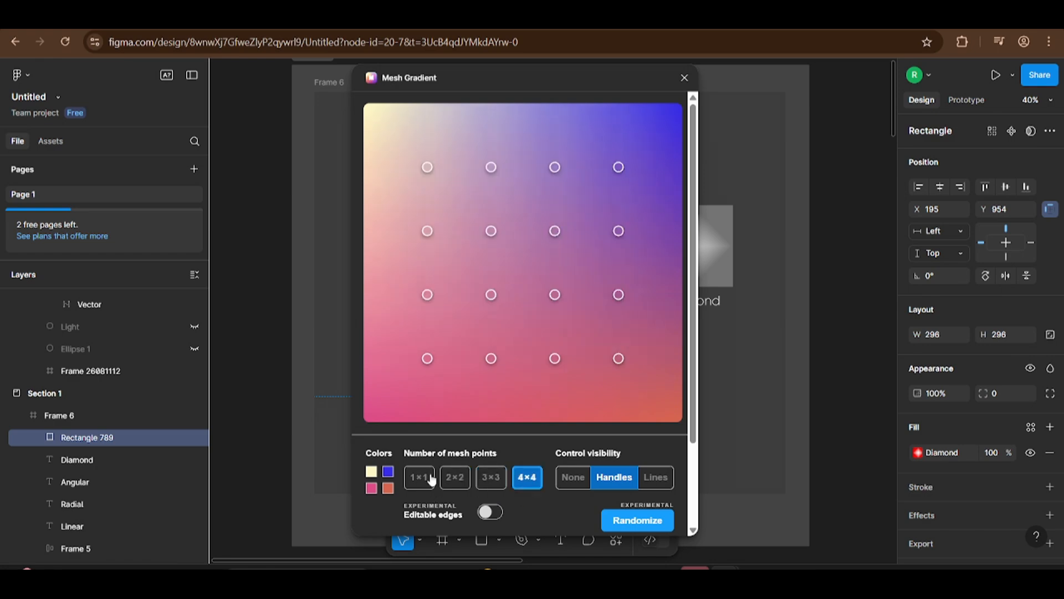
click(456, 478)
click(419, 482)
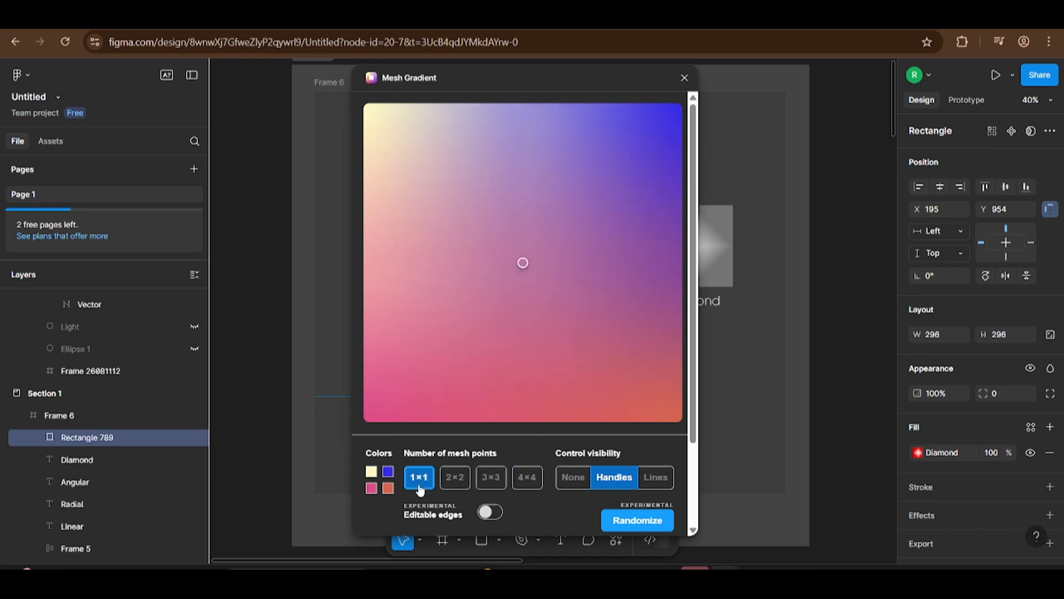
click(453, 486)
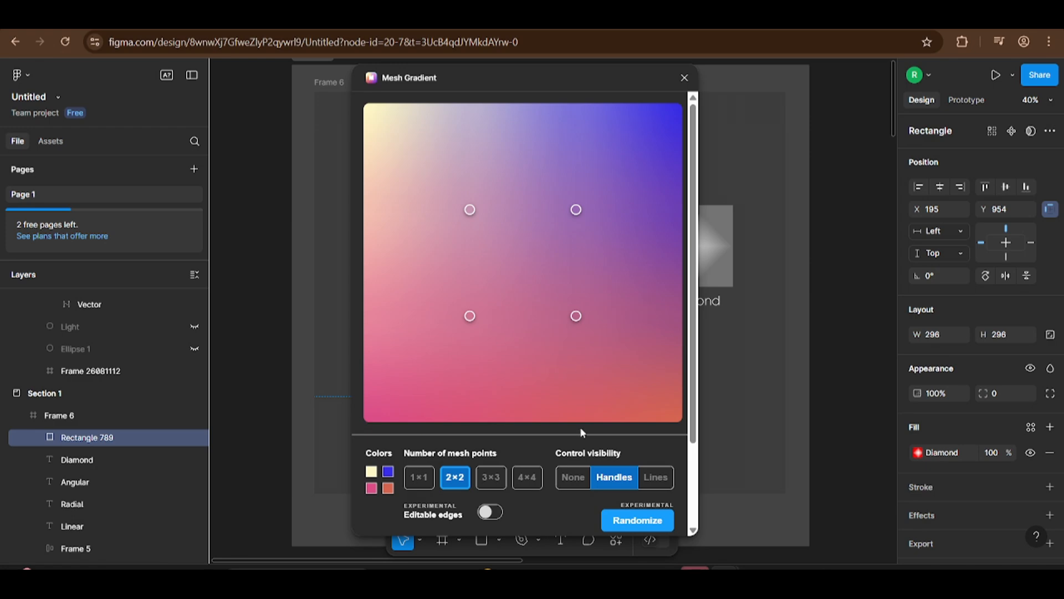
click(491, 513)
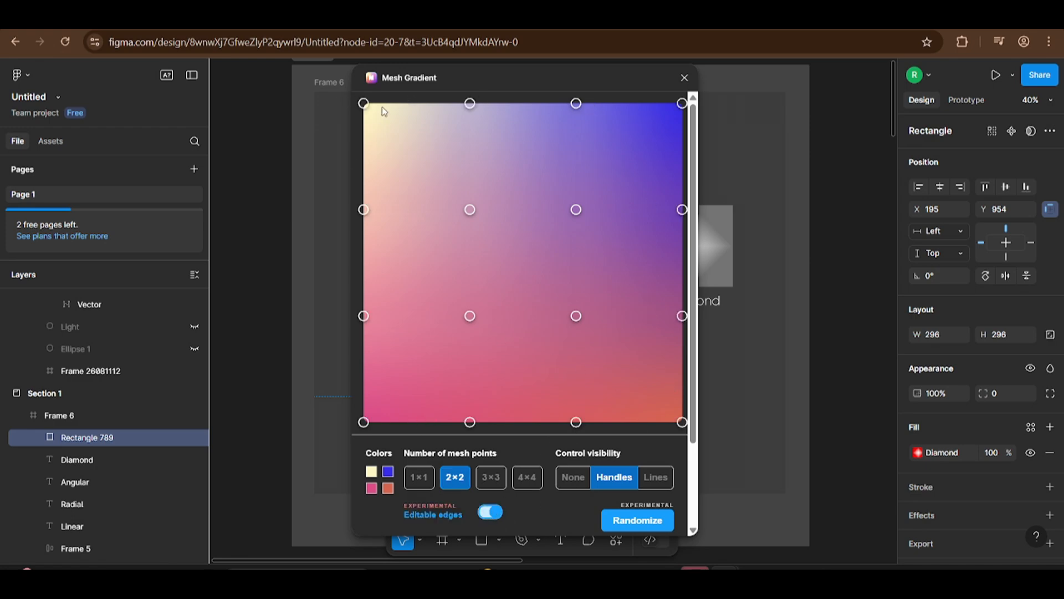
Step: Recolor the mesh's top-left corner point to yellow FAEA68 and copy its hex value
click(364, 104)
click(597, 134)
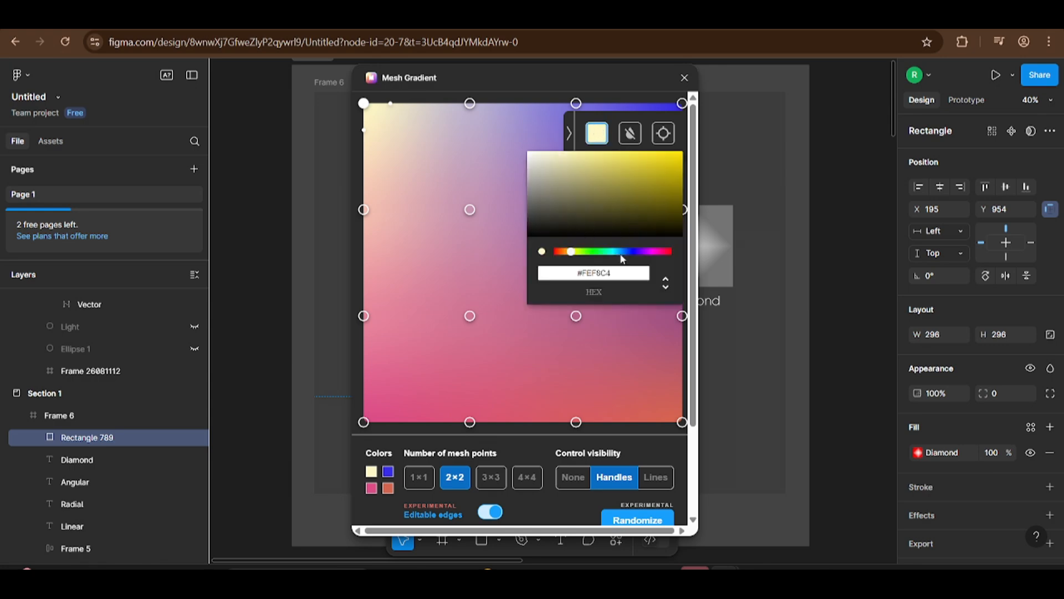
click(587, 215)
mouse_move(595, 215)
mouse_down()
mouse_move(574, 168)
mouse_move(620, 157)
mouse_up()
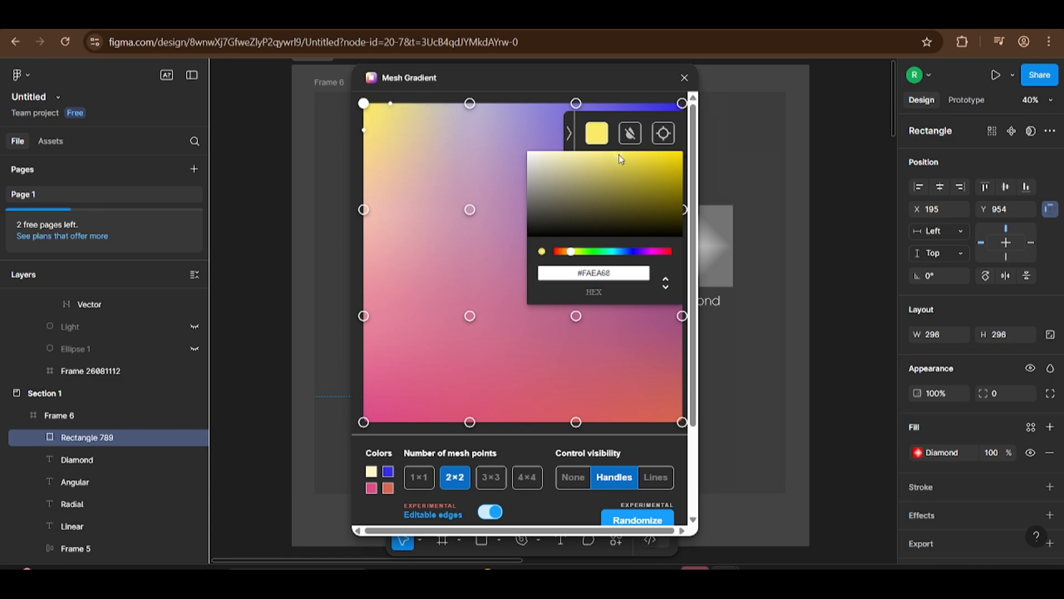
click(474, 117)
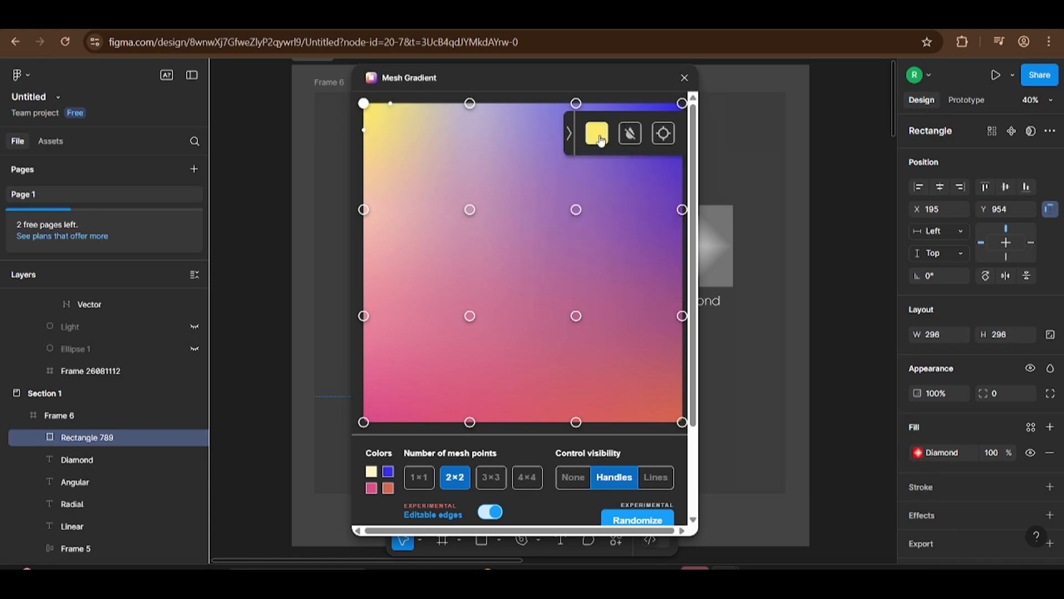
click(598, 139)
click(631, 268)
click(598, 138)
click(609, 274)
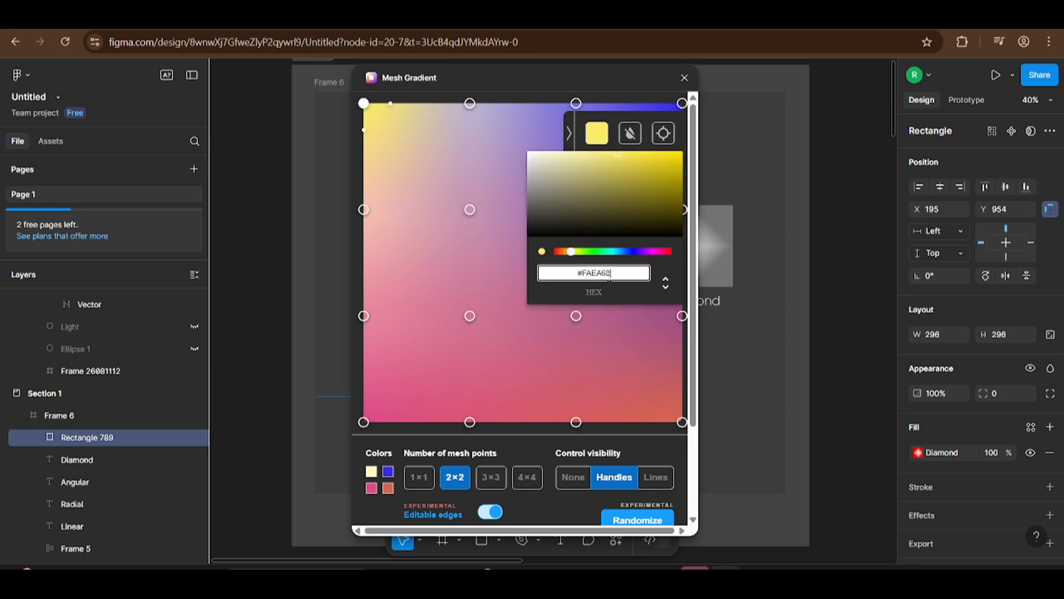
Step: Apply the copied yellow to the mesh's top-right, bottom-right and bottom-left corner points
click(682, 104)
click(682, 422)
click(597, 133)
triple_click(621, 273)
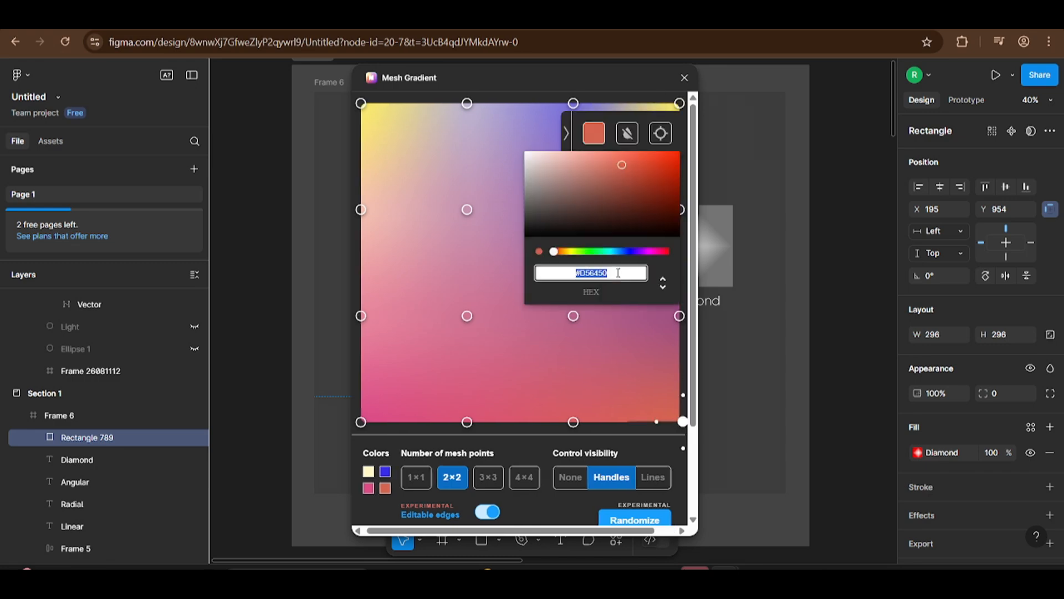
text(#FAEA68)
click(363, 422)
Step: Recolor the four interior mesh points to pale yellow
click(573, 316)
drag(615, 154, 589, 161)
click(467, 316)
click(594, 134)
text(#E5D987)
click(467, 210)
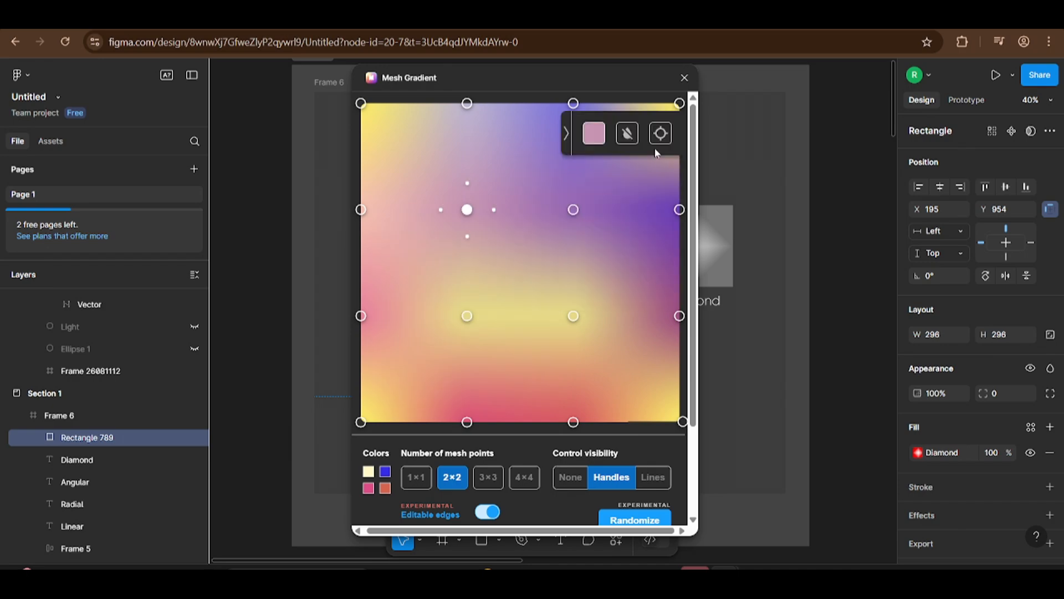
click(574, 209)
Step: Recolor the two mesh points on the left edge to yellow, making the lower one a duller CDC273
click(361, 209)
text(#E5D987)
click(361, 316)
click(594, 133)
key(ctrl+v)
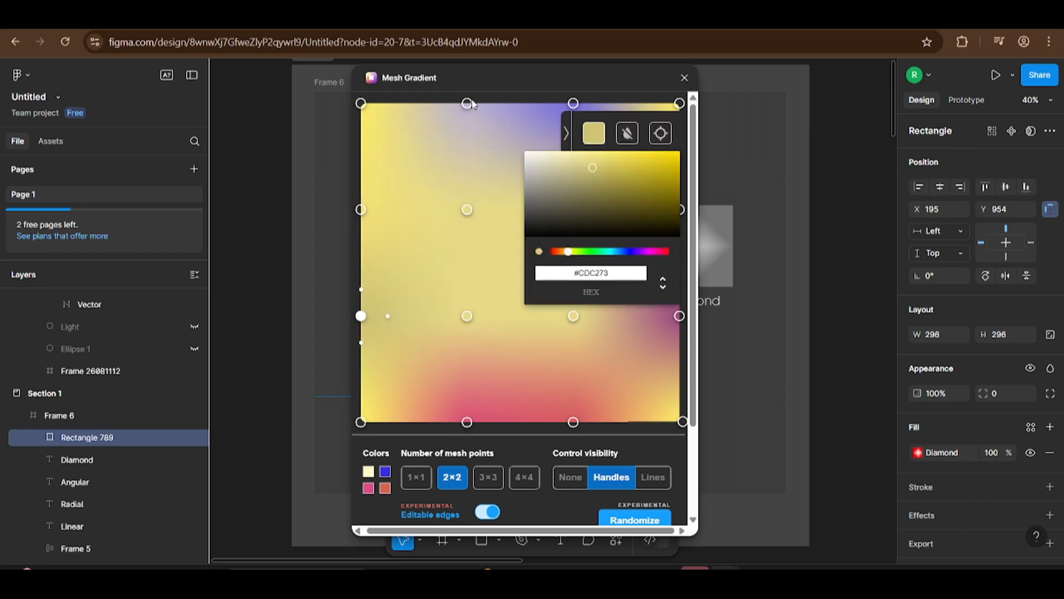
Step: Recolor the mesh points along the top and right edges to shades of yellow
click(466, 103)
click(594, 133)
click(574, 104)
click(594, 133)
text(#E5D987)
click(682, 209)
click(594, 133)
text(#E5D987)
click(680, 316)
click(594, 133)
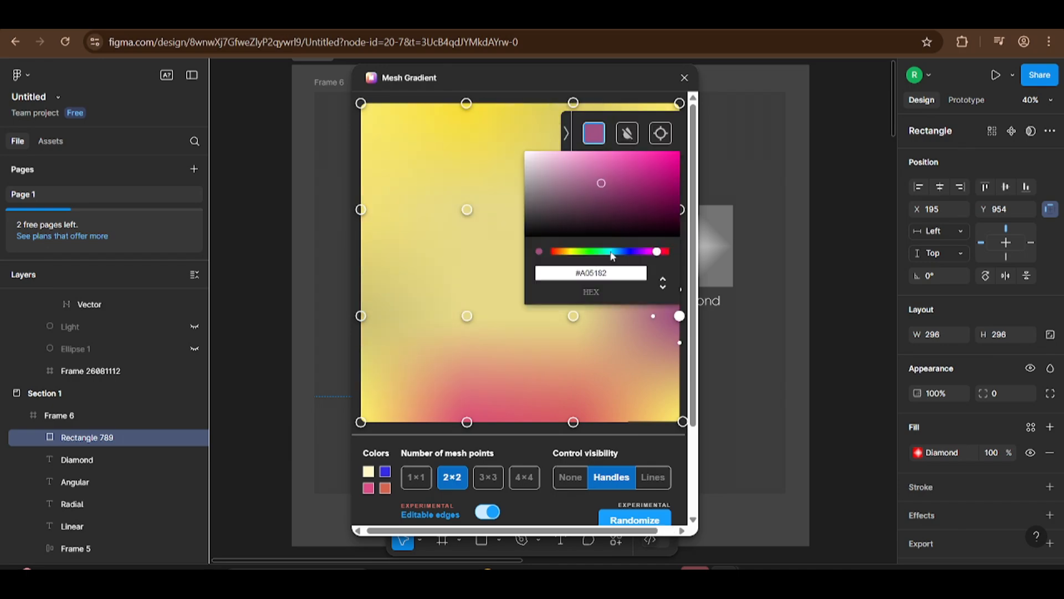
Step: Recolor the two bottom-edge mesh points to yellow, using F6E150 for the left one, and close the color picker
click(573, 422)
click(467, 422)
click(594, 133)
text(#F6E150)
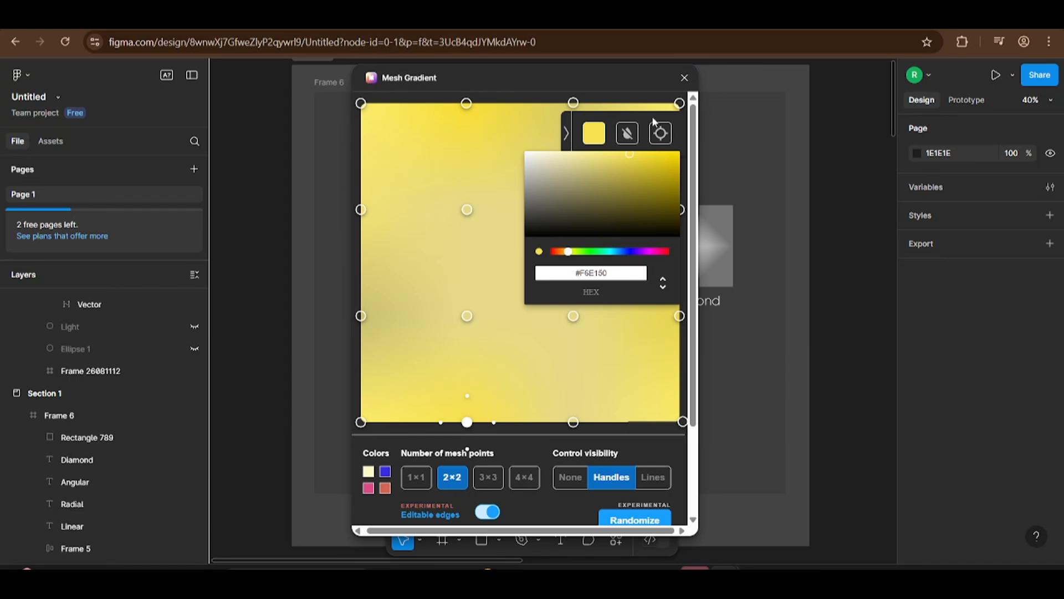
click(565, 140)
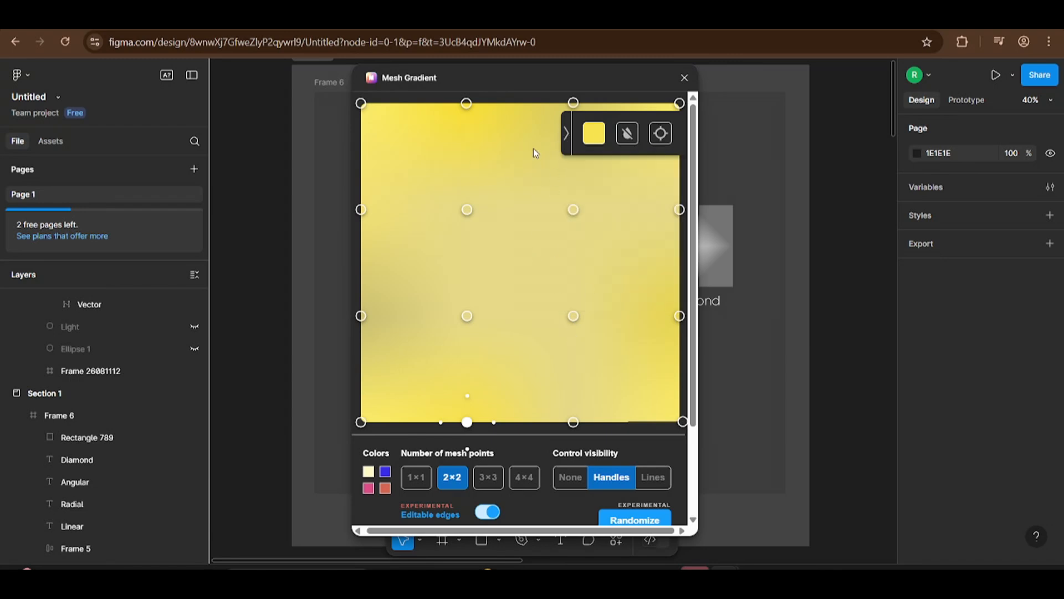
Step: Generate the mesh gradient image at 5x scale and close the plugin
scroll(690, 302, down, 1)
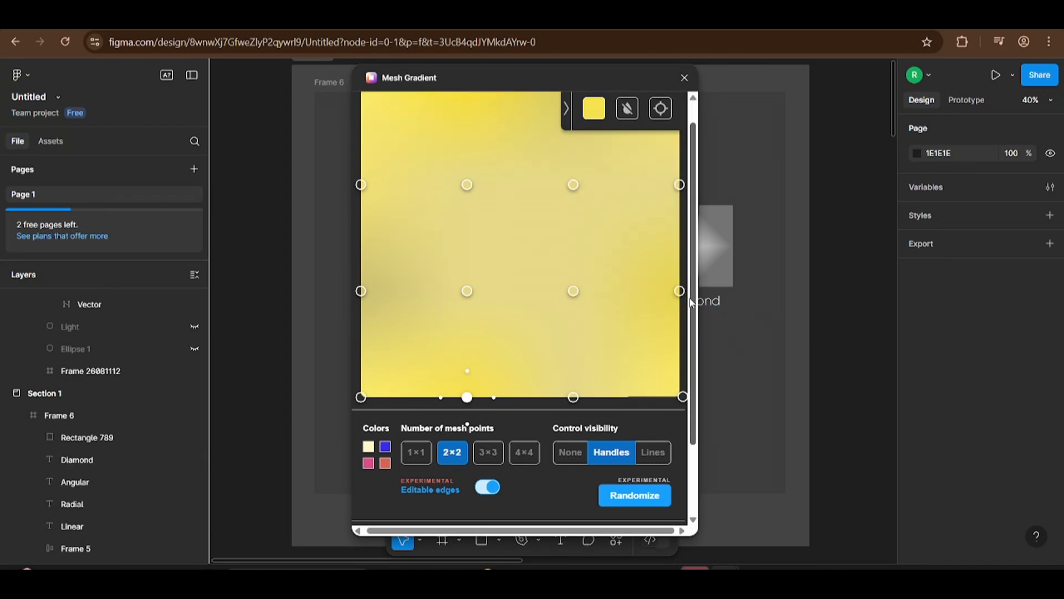
drag(692, 299, 711, 377)
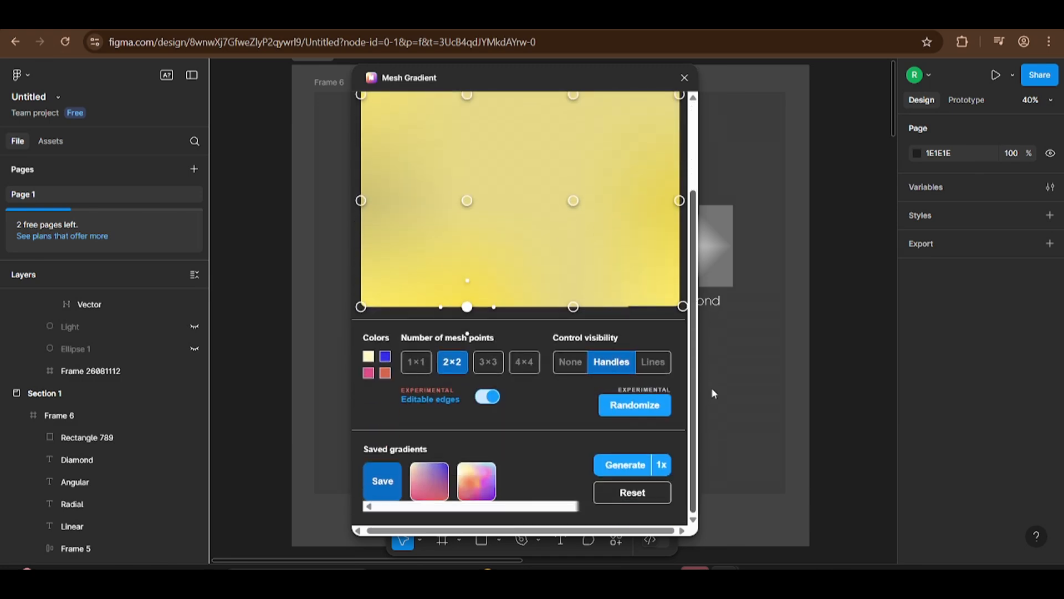
click(661, 488)
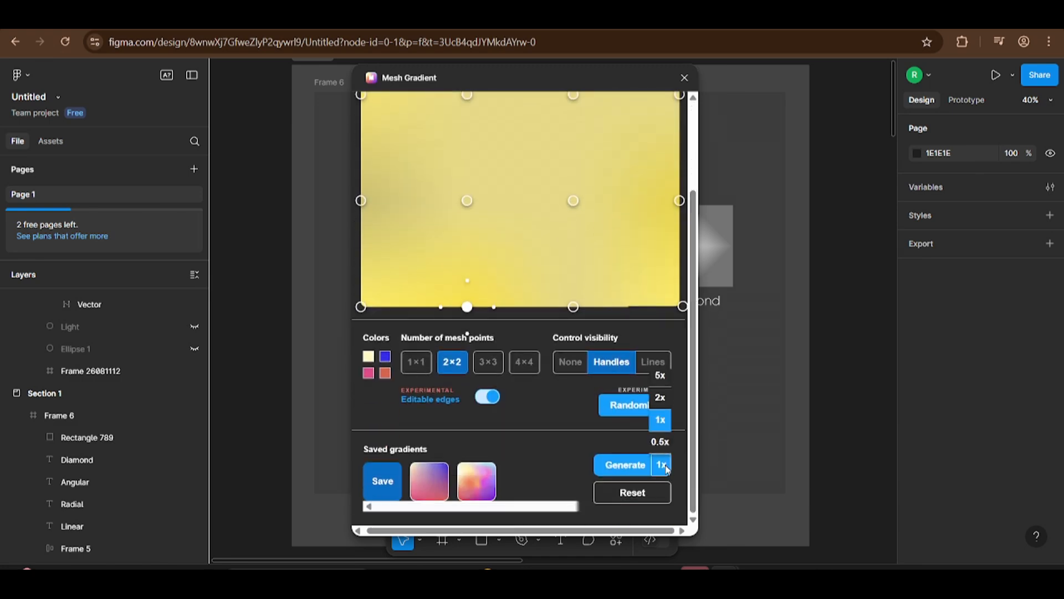
click(660, 376)
click(629, 466)
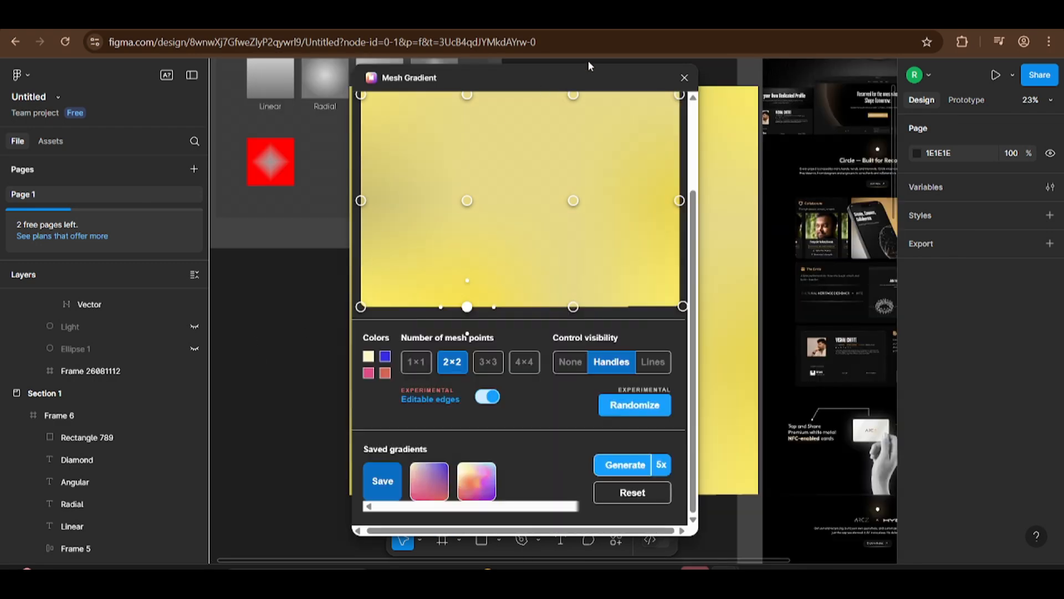
click(685, 77)
Step: Select the generated yellow gradient image and narrow it to a width of about 654
scroll(482, 261, down, 5)
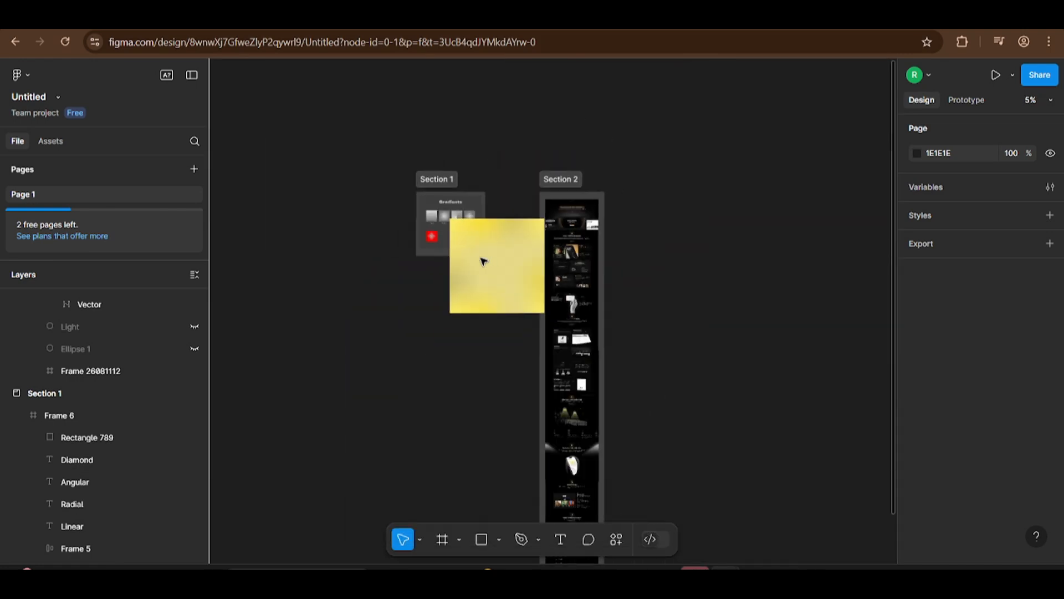
scroll(483, 261, up, 5)
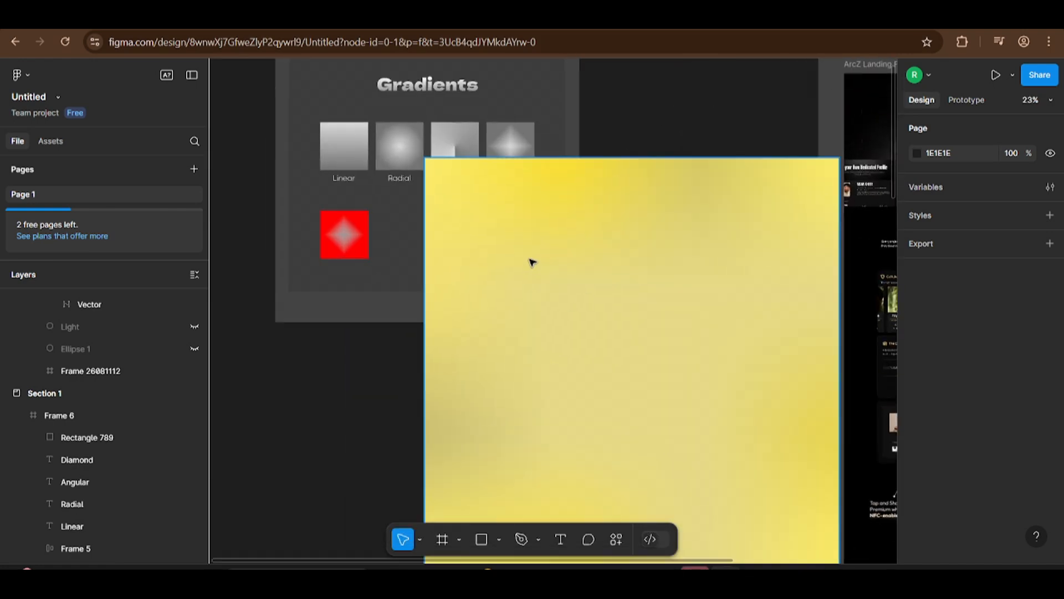
drag(567, 310, 626, 204)
click(626, 204)
drag(485, 284, 694, 283)
drag(796, 322, 388, 327)
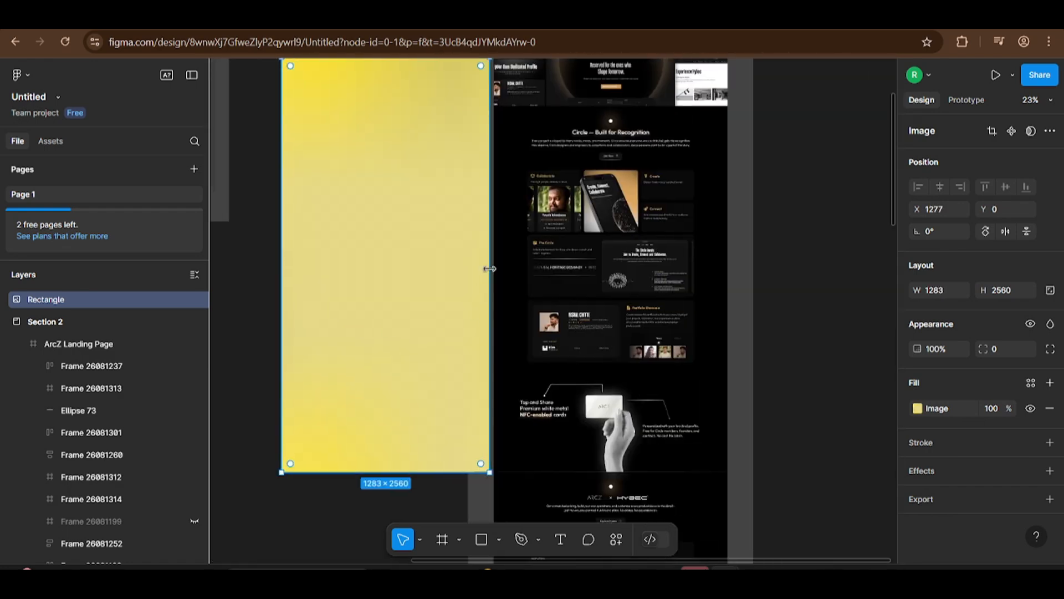
drag(491, 268, 623, 357)
Step: Move the yellow gradient image into Frame 6, just beside the red diamond-gradient square
scroll(387, 264, down, 4)
scroll(541, 300, up, 5)
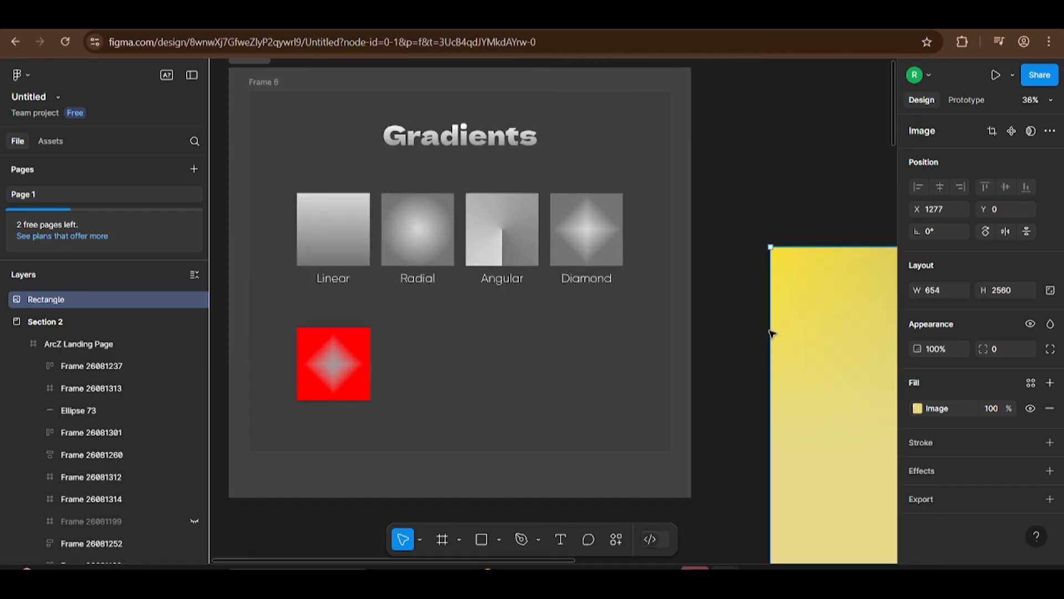
drag(808, 328, 469, 438)
drag(407, 396, 416, 399)
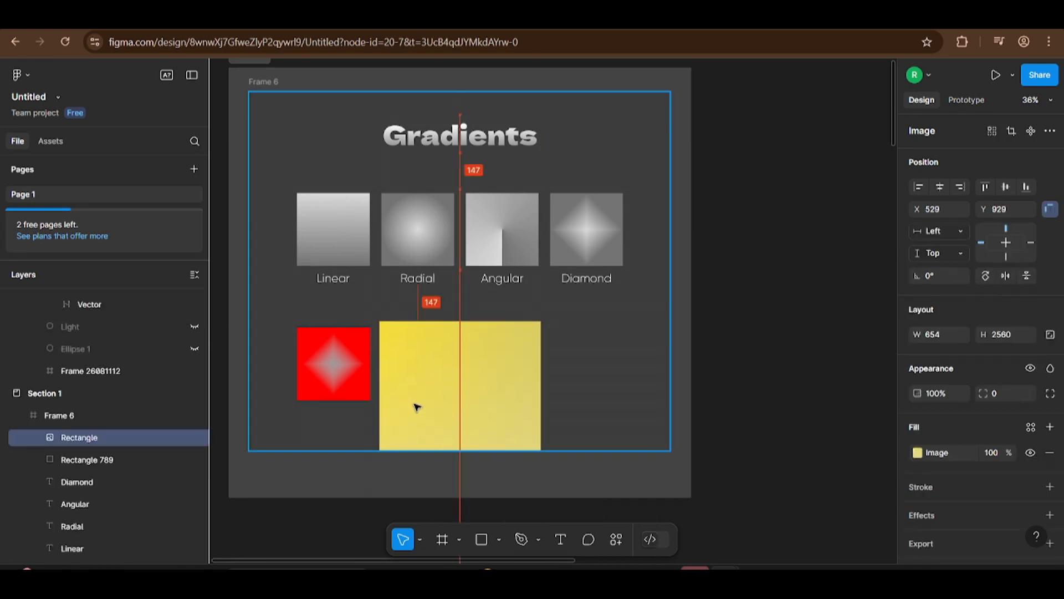
Step: Shorten the yellow image to a height of 296, lining up its top and bottom edges with the red square
scroll(416, 404, down, 3)
scroll(566, 266, down, 5)
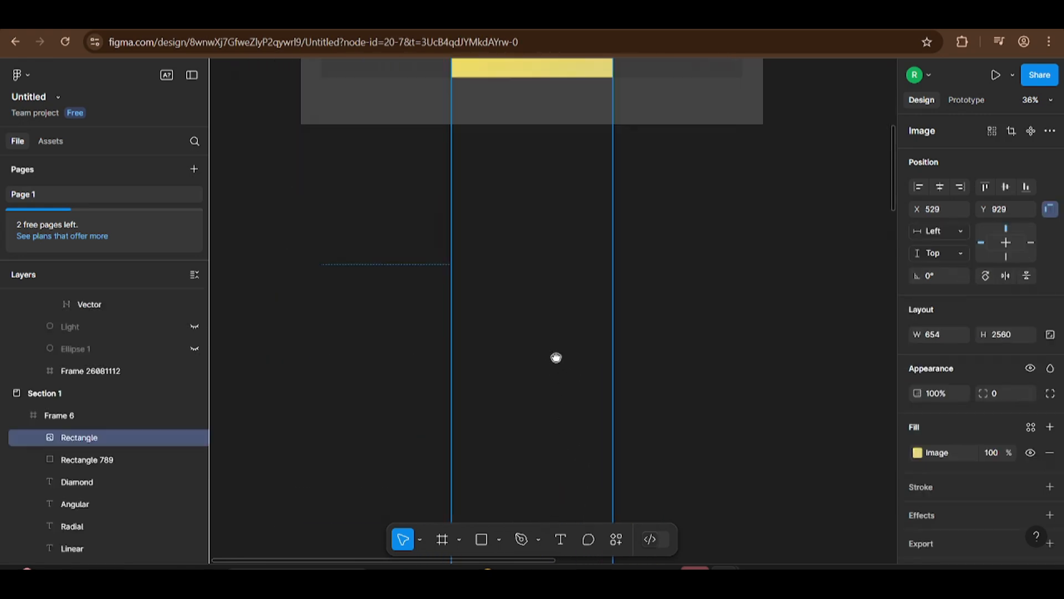
scroll(537, 466, down, 3)
drag(538, 462, 538, 110)
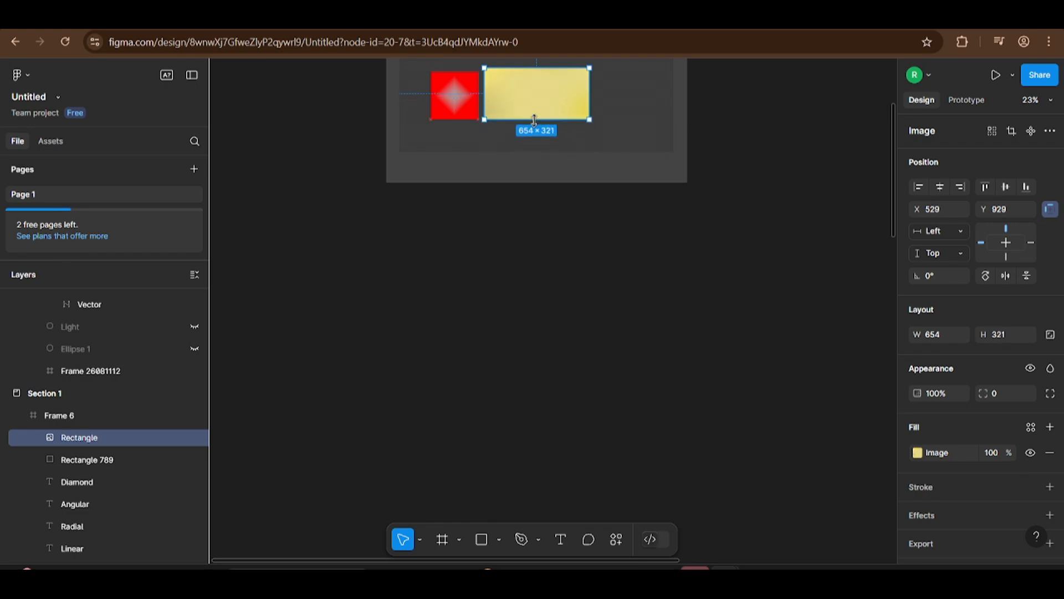
scroll(571, 238, up, 3)
scroll(573, 249, up, 5)
scroll(499, 177, up, 2)
drag(473, 152, 477, 161)
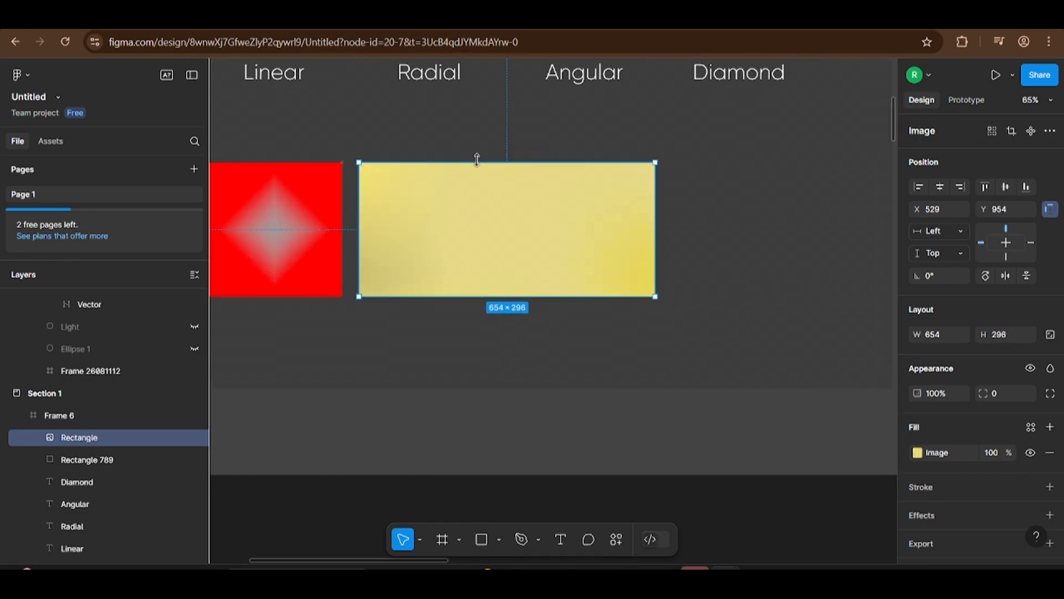
Step: Narrow the yellow gradient image to a width of 296 so it forms a square, and deselect it
drag(651, 228, 494, 219)
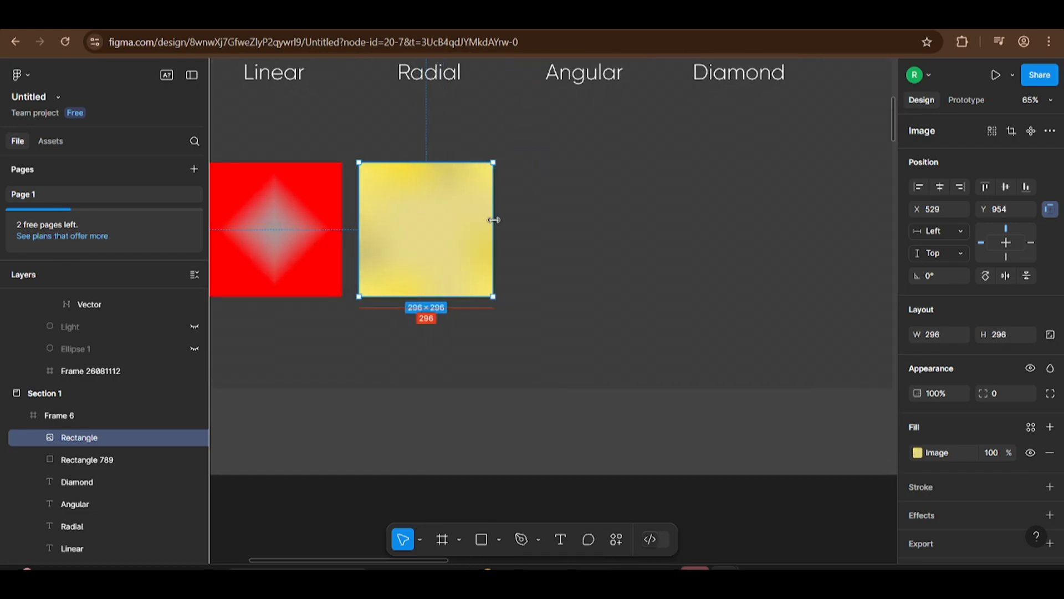
scroll(533, 277, up, 3)
scroll(532, 277, left, 2)
click(266, 317)
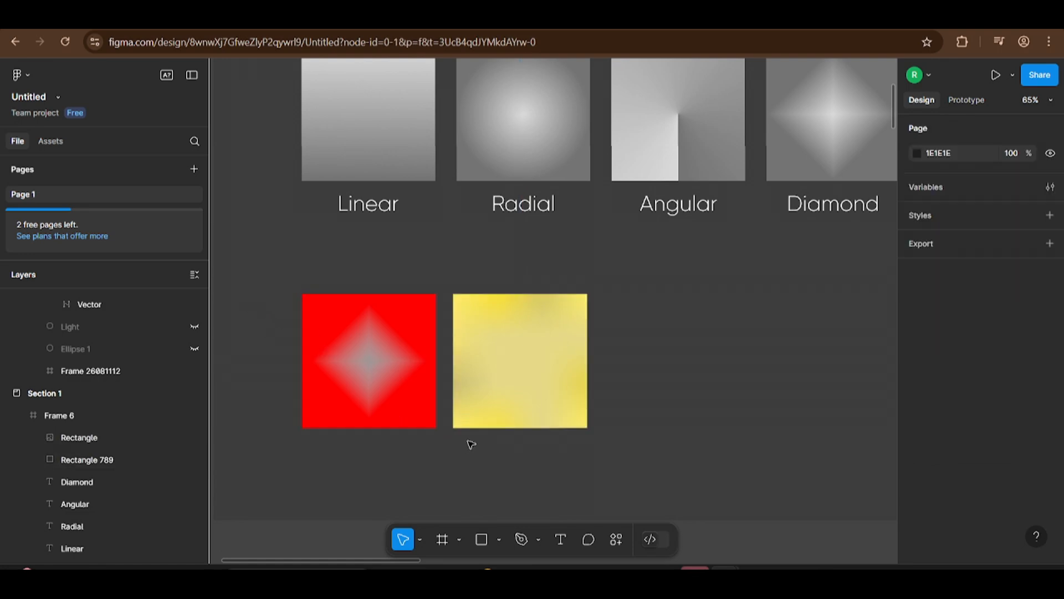
scroll(468, 442, down, 2)
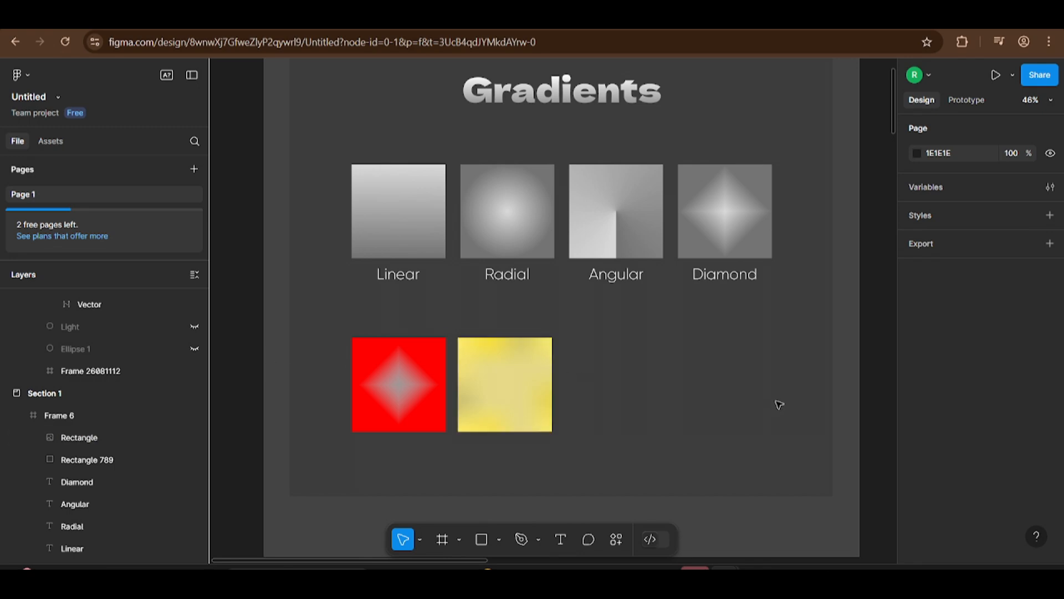
Step: Go to the ArcZ Landing Page in Section 2 and examine the gradients in the Collaborate card and The Circle card's fading text
drag(833, 385, 358, 452)
drag(796, 355, 401, 434)
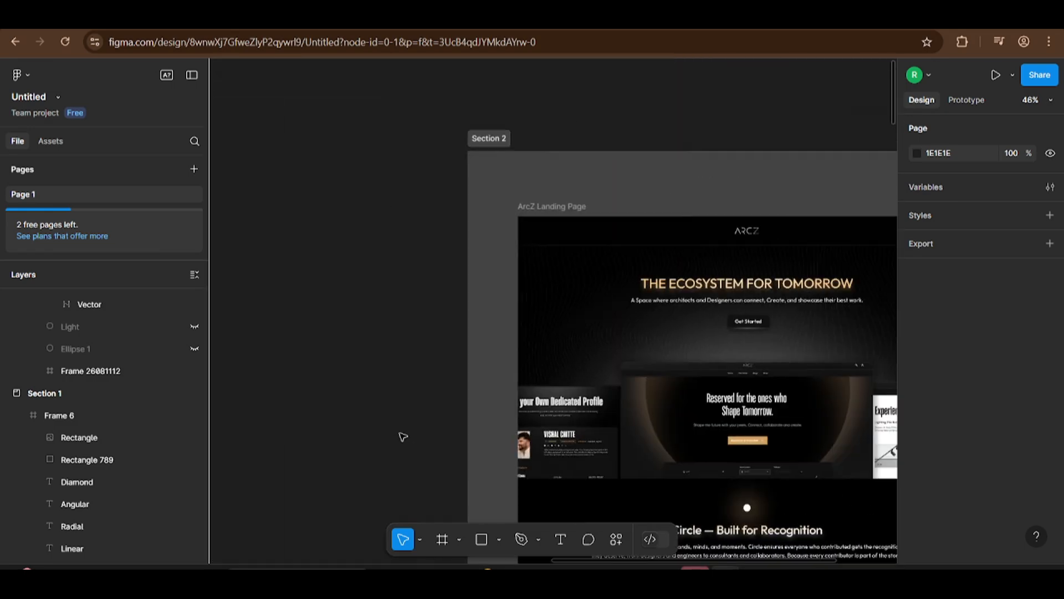
drag(489, 423, 298, 358)
scroll(662, 373, down, 5)
scroll(661, 373, right, 2)
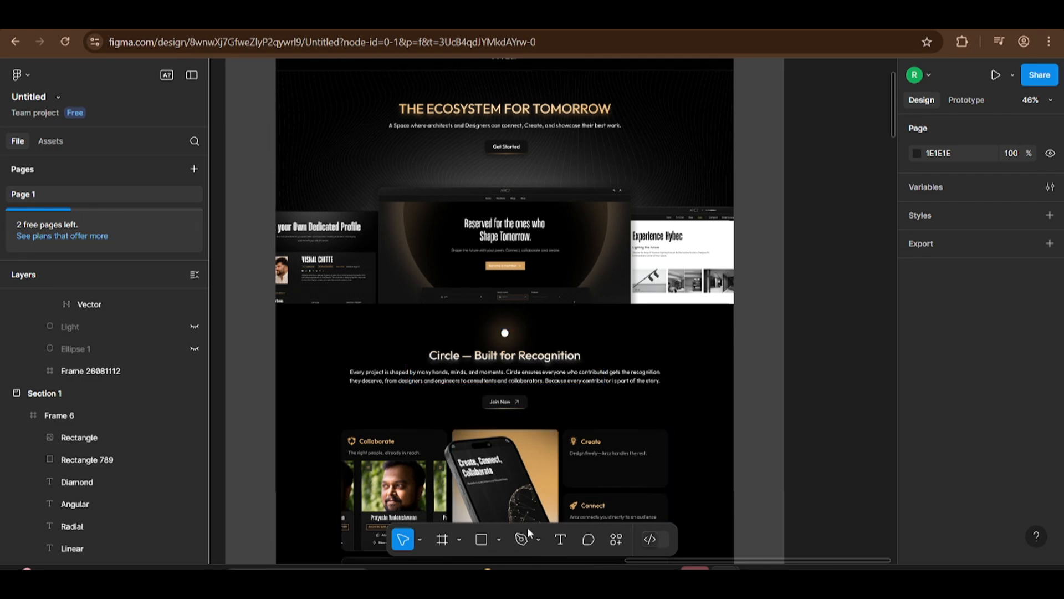
scroll(388, 476, down, 4)
scroll(383, 472, up, 5)
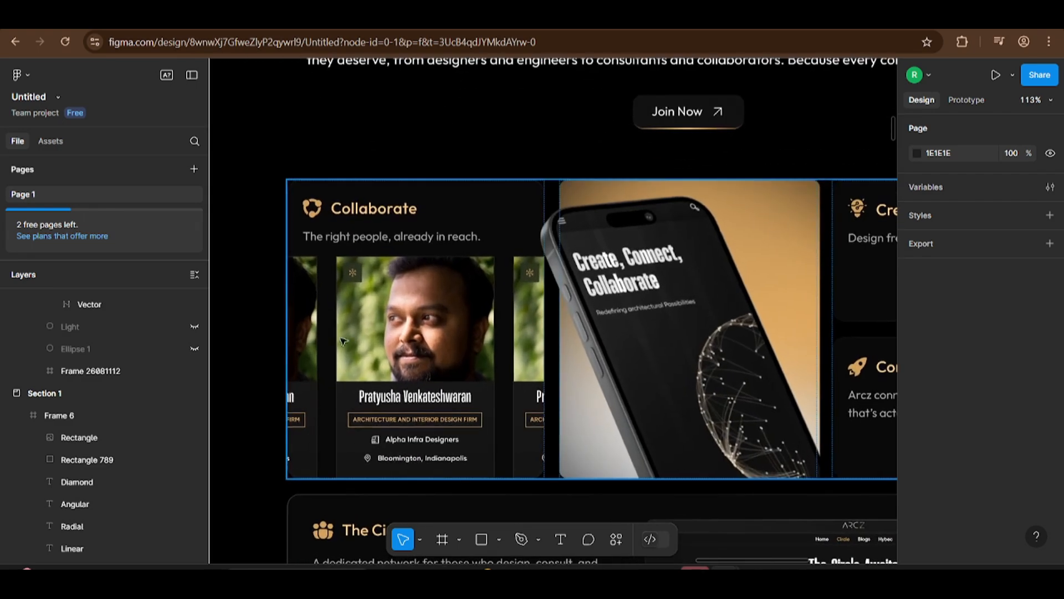
scroll(380, 456, down, 5)
scroll(376, 364, up, 2)
scroll(376, 365, up, 8)
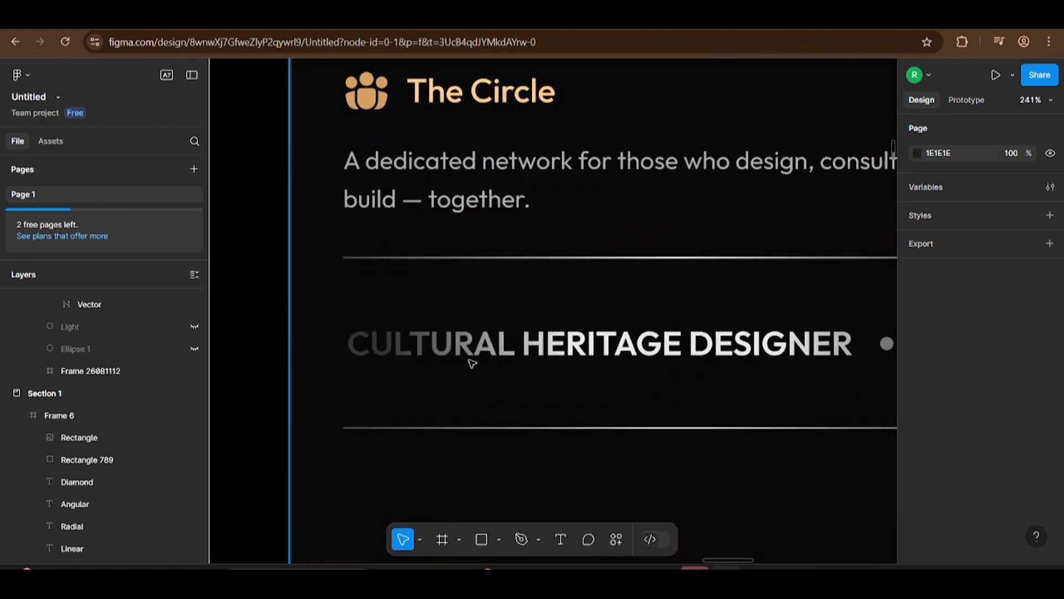
scroll(696, 356, right, 3)
scroll(482, 401, down, 4)
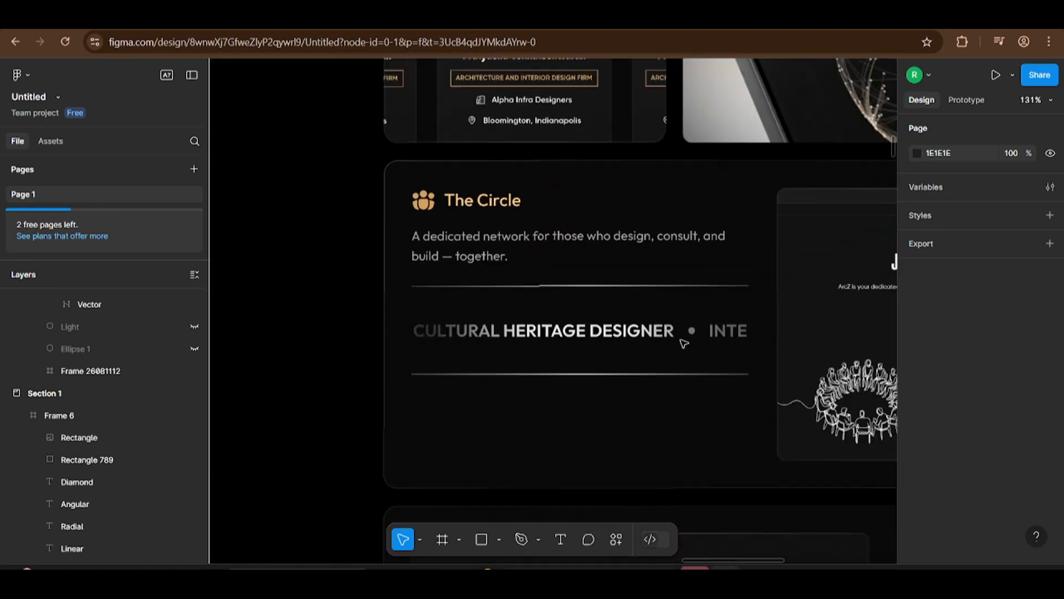
Step: Examine the Create and Connect cards of the landing page up close, including their headings, icons and borders
scroll(482, 401, down, 1)
scroll(482, 400, up, 4)
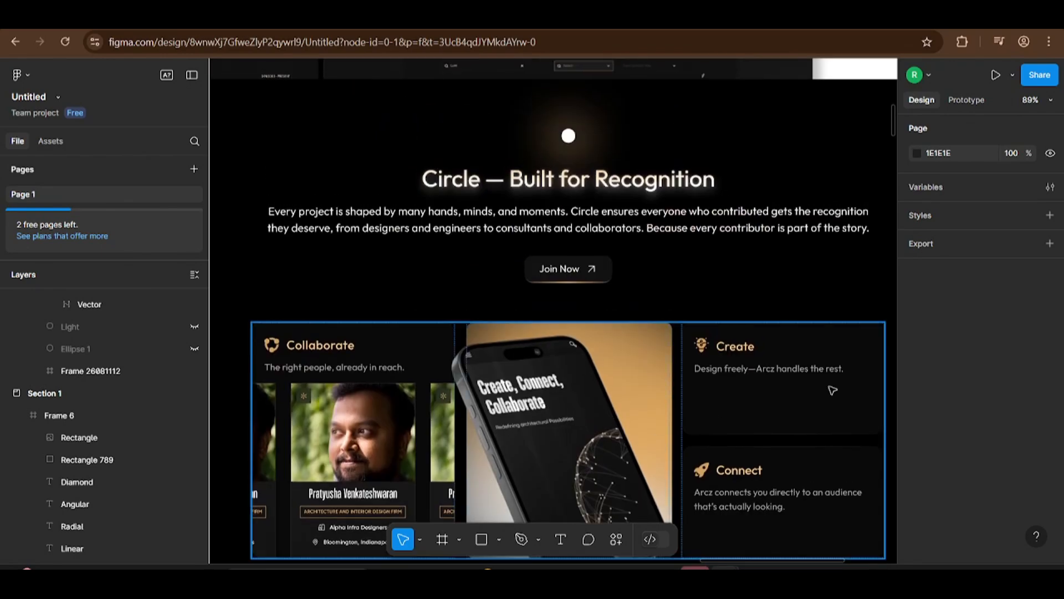
scroll(807, 330, up, 6)
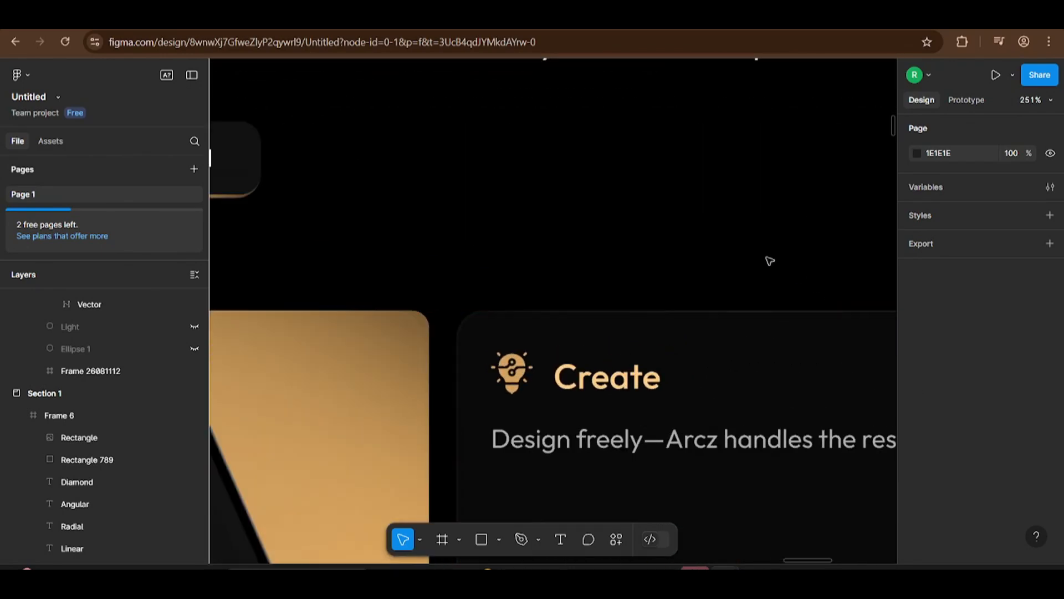
scroll(672, 231, right, 2)
scroll(684, 280, right, 5)
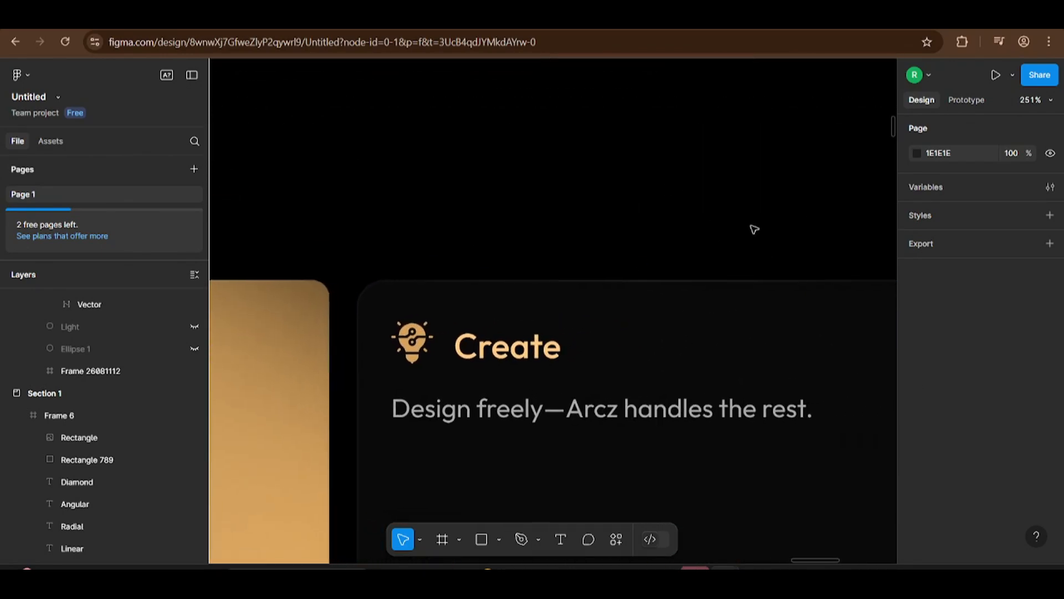
scroll(512, 267, right, 1)
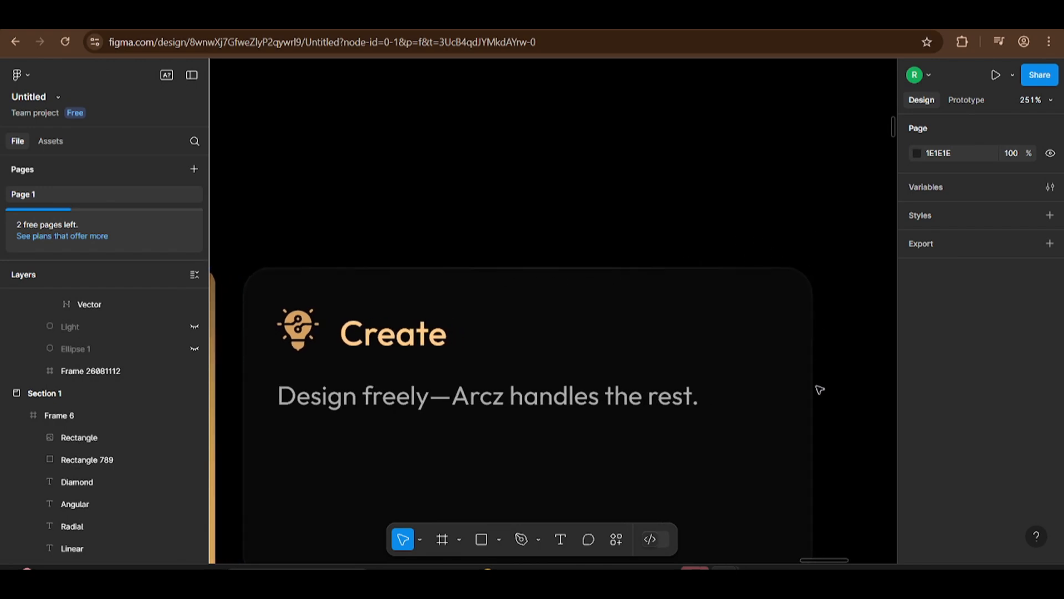
scroll(843, 543, right, 1)
scroll(838, 516, down, 5)
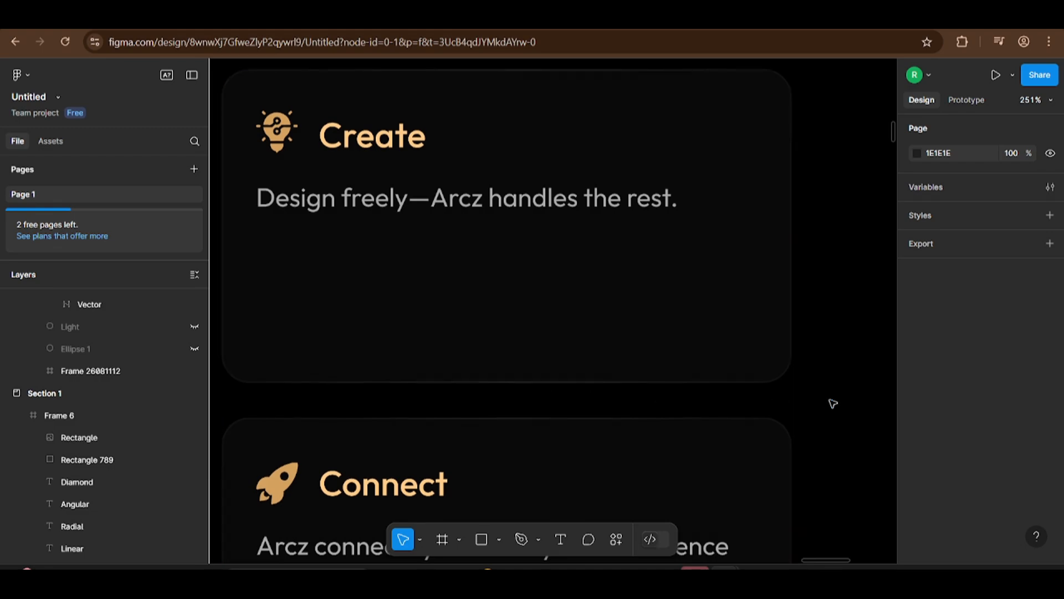
scroll(833, 408, down, 5)
Step: Examine the gradients in the landing page's hero section and in the "Circle — Built for Recognition" heading and button
scroll(591, 354, up, 6)
scroll(588, 356, up, 3)
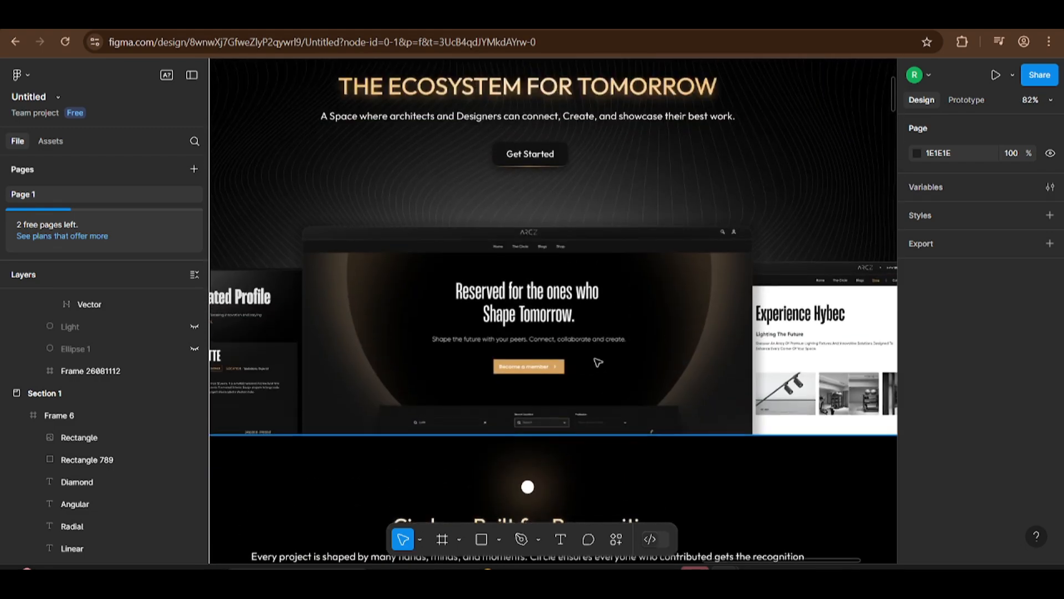
scroll(599, 289, up, 3)
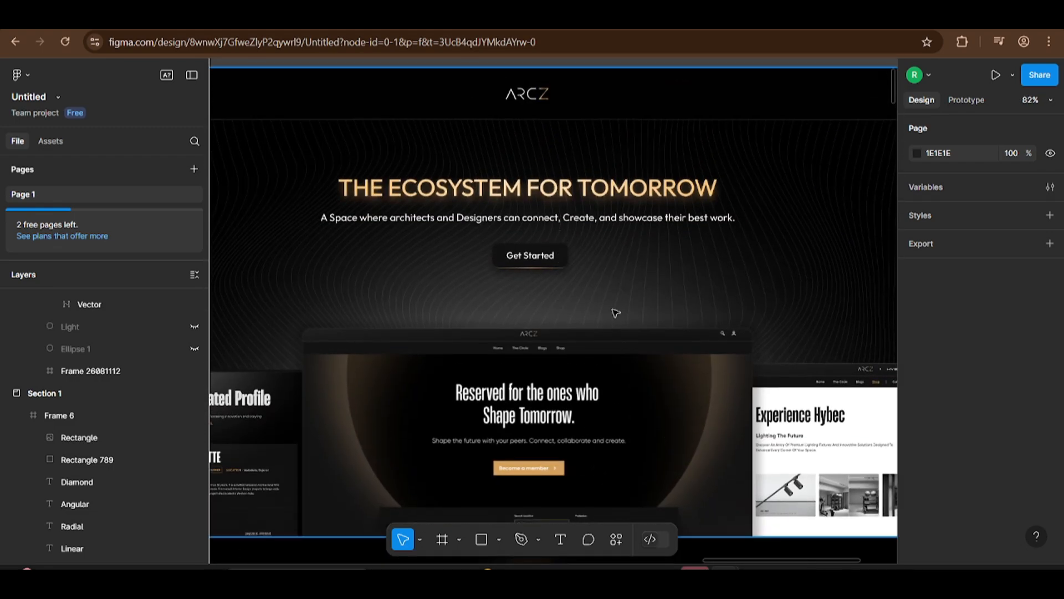
scroll(615, 313, down, 10)
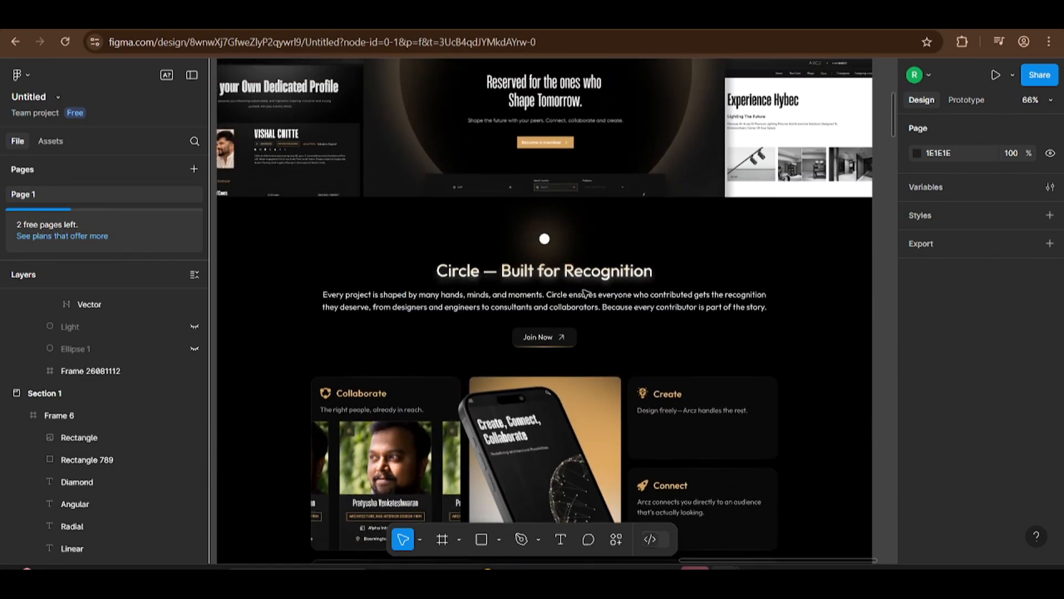
scroll(586, 293, down, 5)
scroll(660, 283, up, 10)
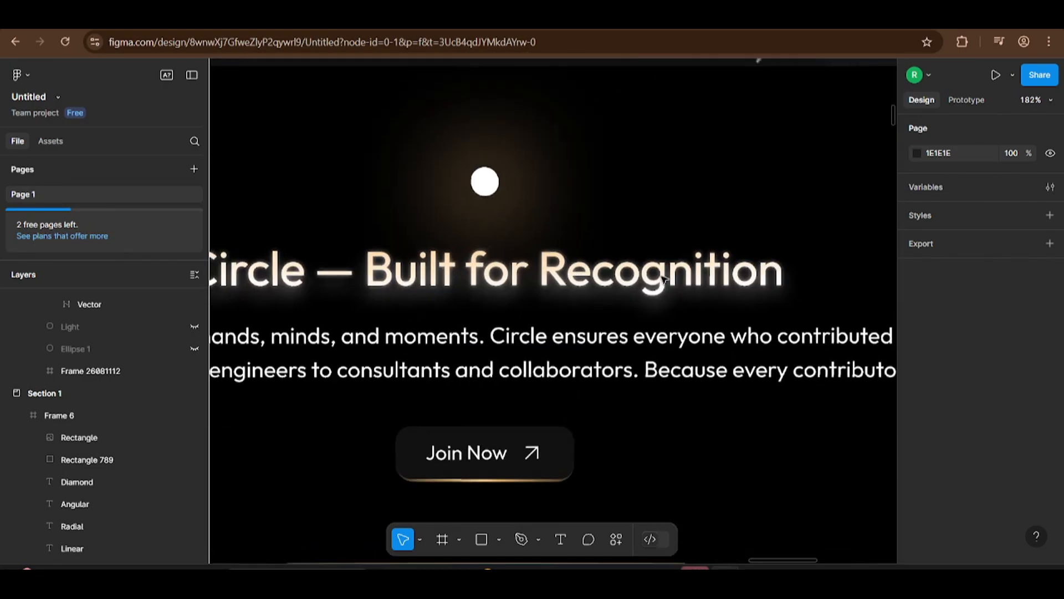
scroll(665, 277, down, 1)
Step: Examine the gradients from the NFC card section through the Hybec product cards to the "Better Lighting Starts with a Plan" illustration
scroll(546, 298, down, 10)
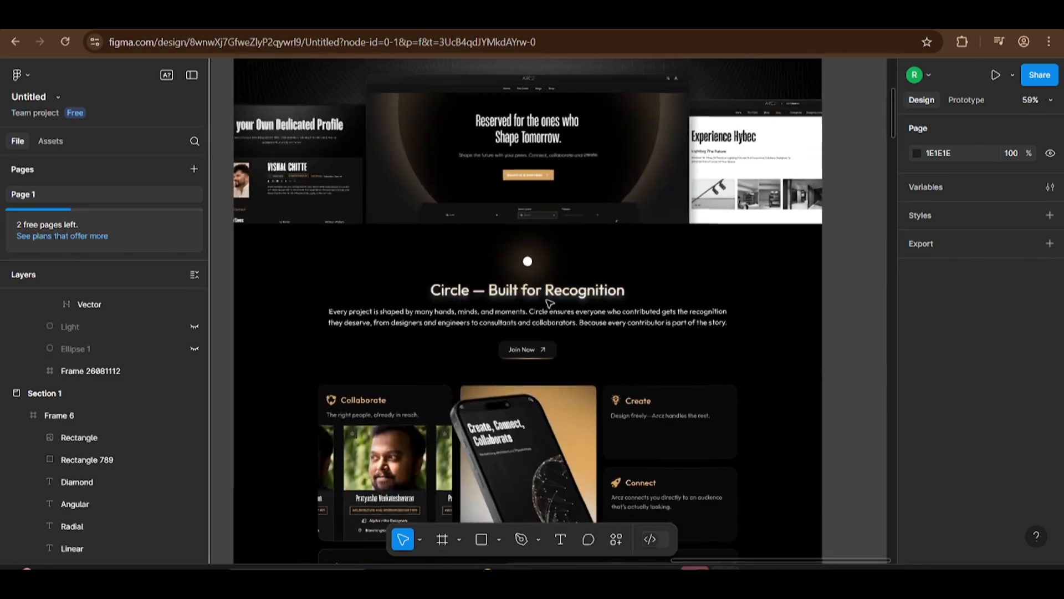
scroll(546, 297, down, 6)
scroll(545, 295, up, 8)
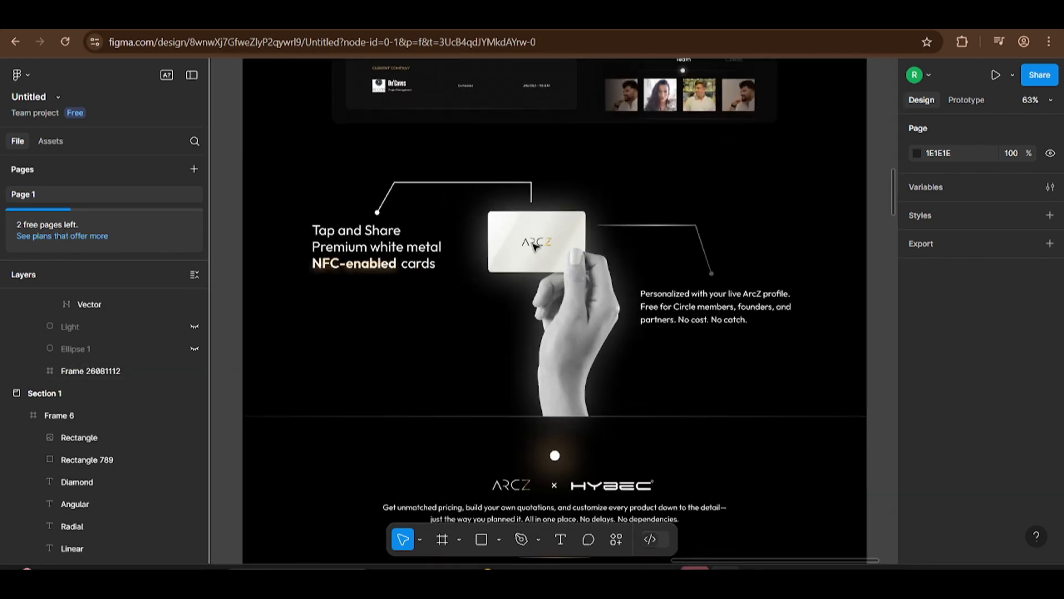
scroll(543, 244, down, 2)
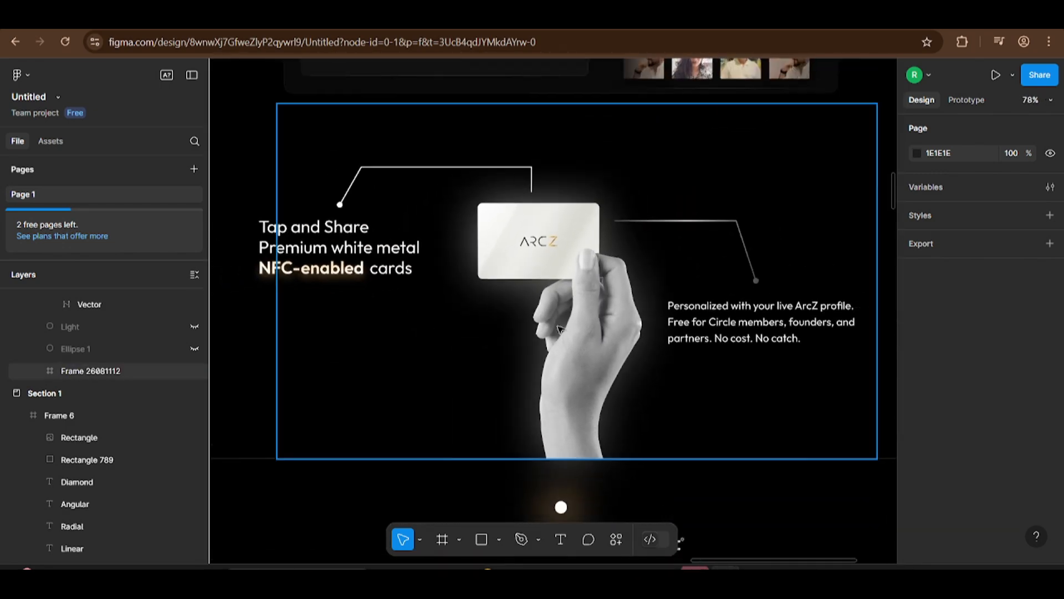
scroll(559, 328, down, 8)
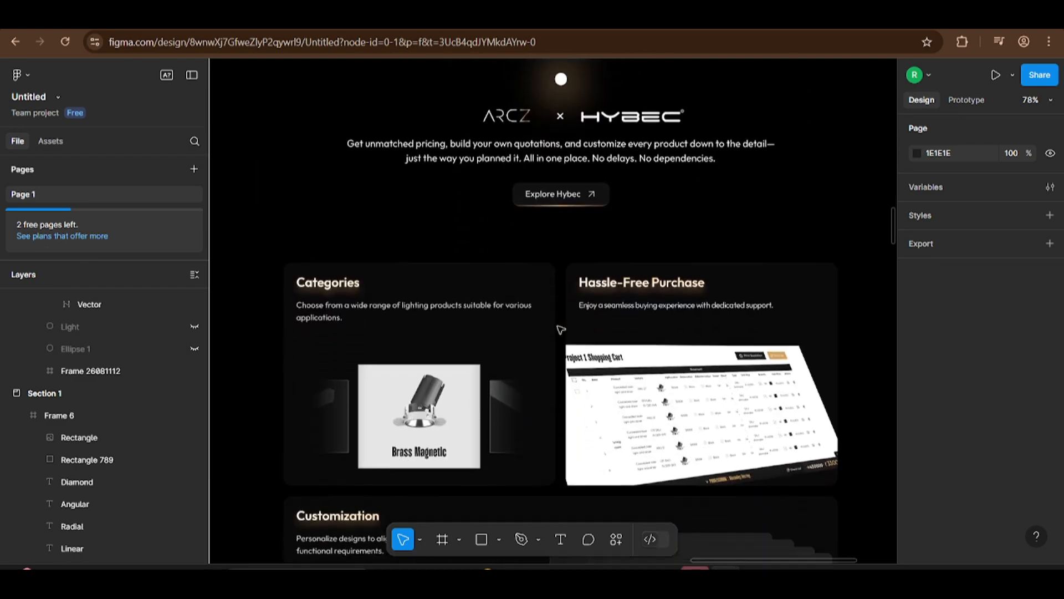
scroll(561, 329, down, 4)
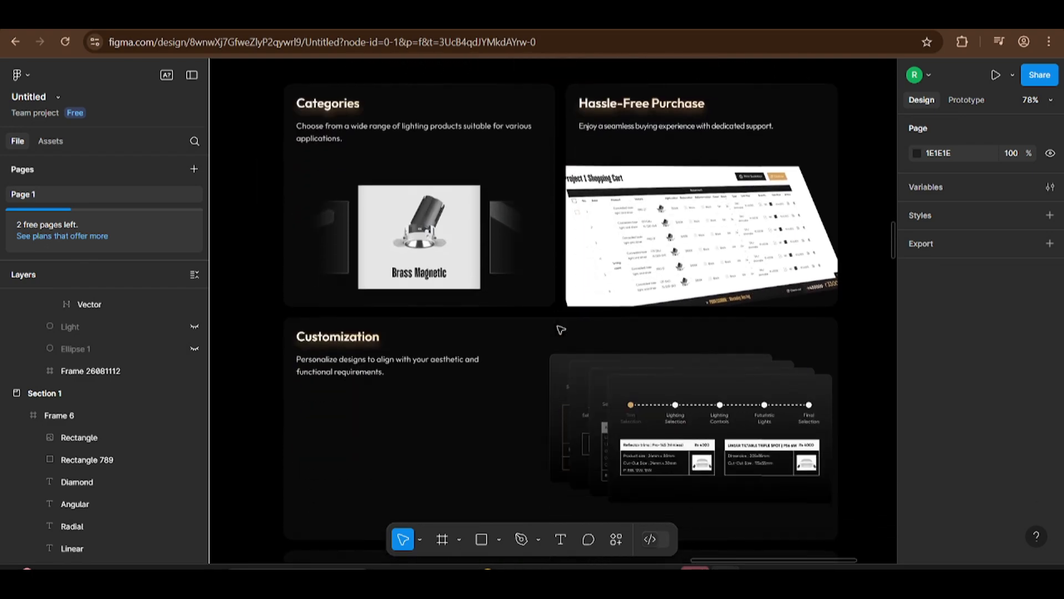
scroll(561, 329, down, 4)
scroll(561, 329, down, 3)
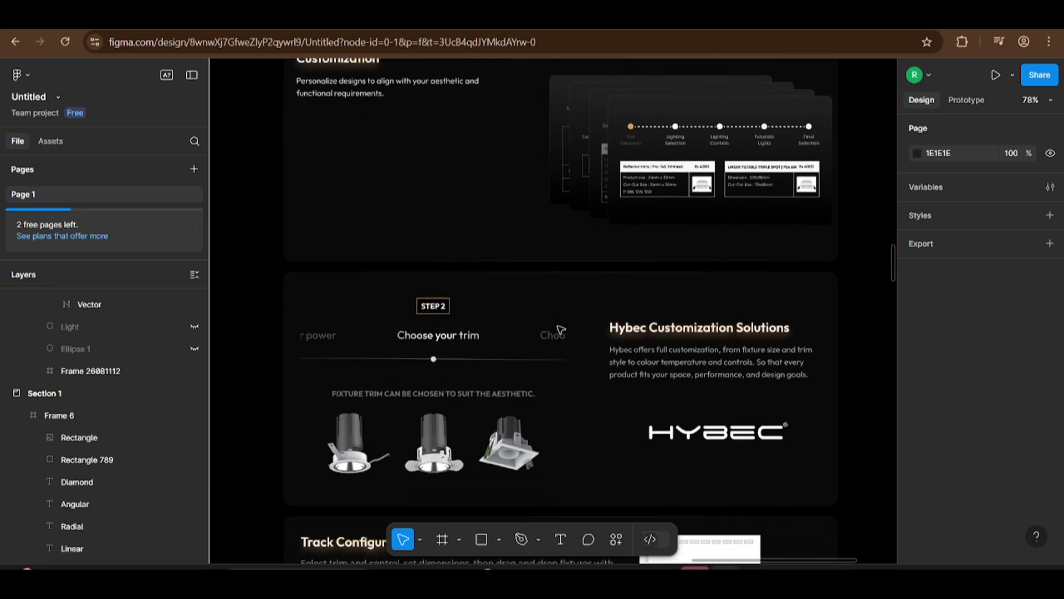
scroll(561, 329, down, 6)
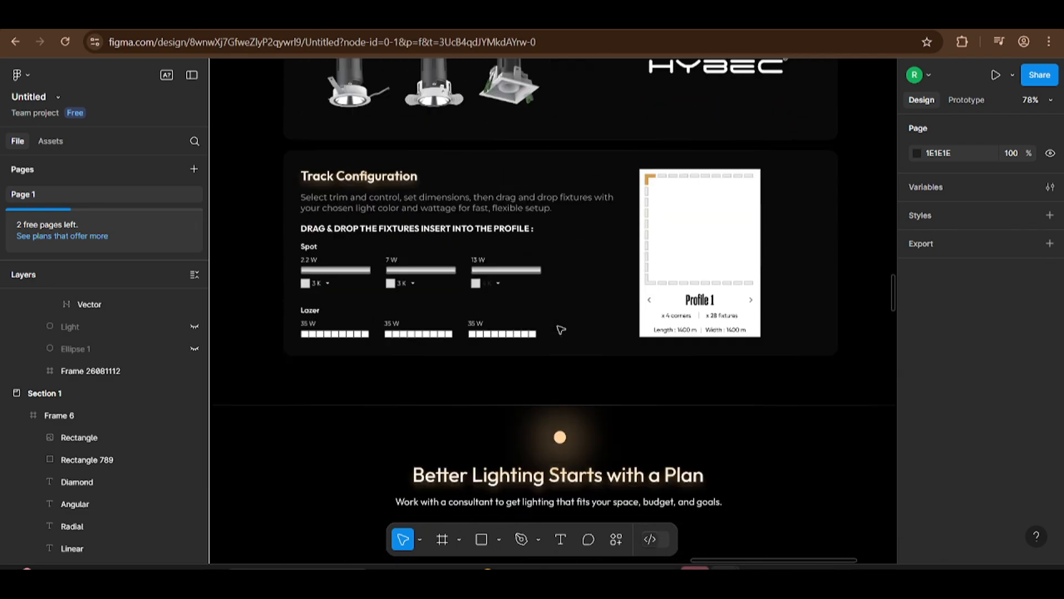
scroll(561, 329, down, 4)
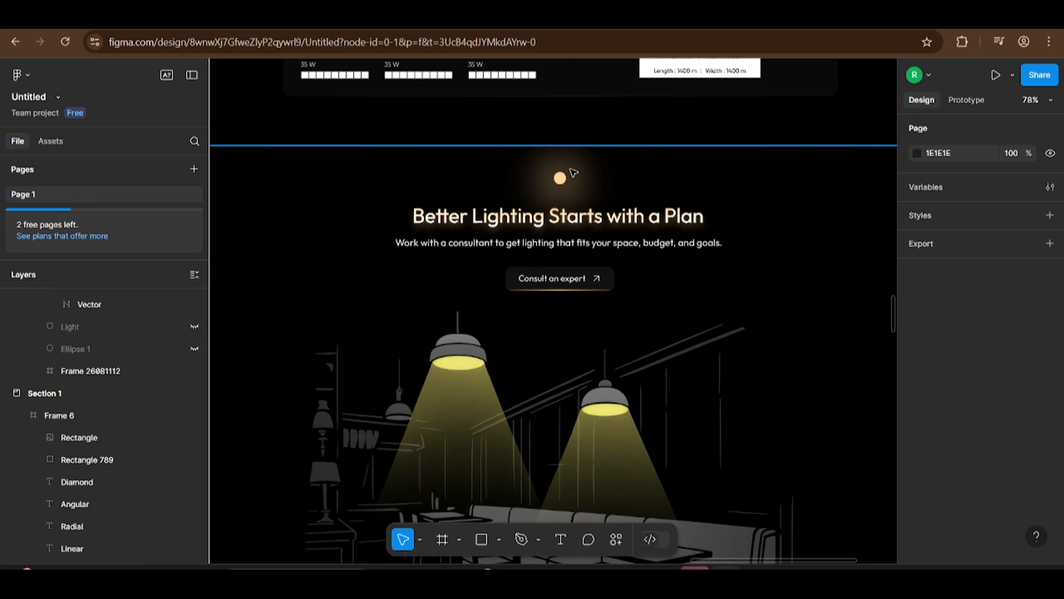
scroll(574, 173, down, 4)
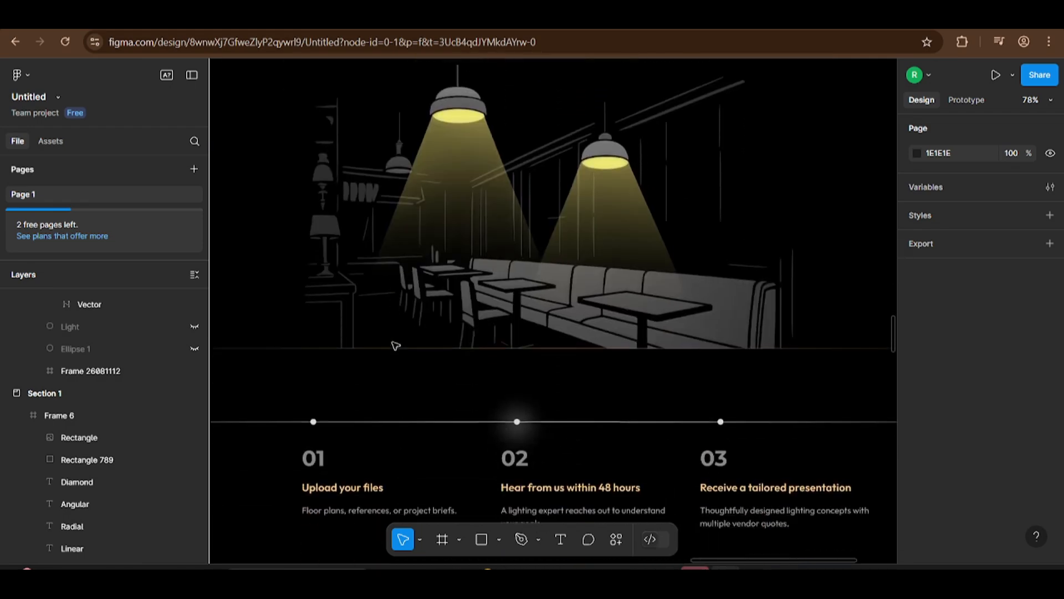
scroll(394, 344, down, 10)
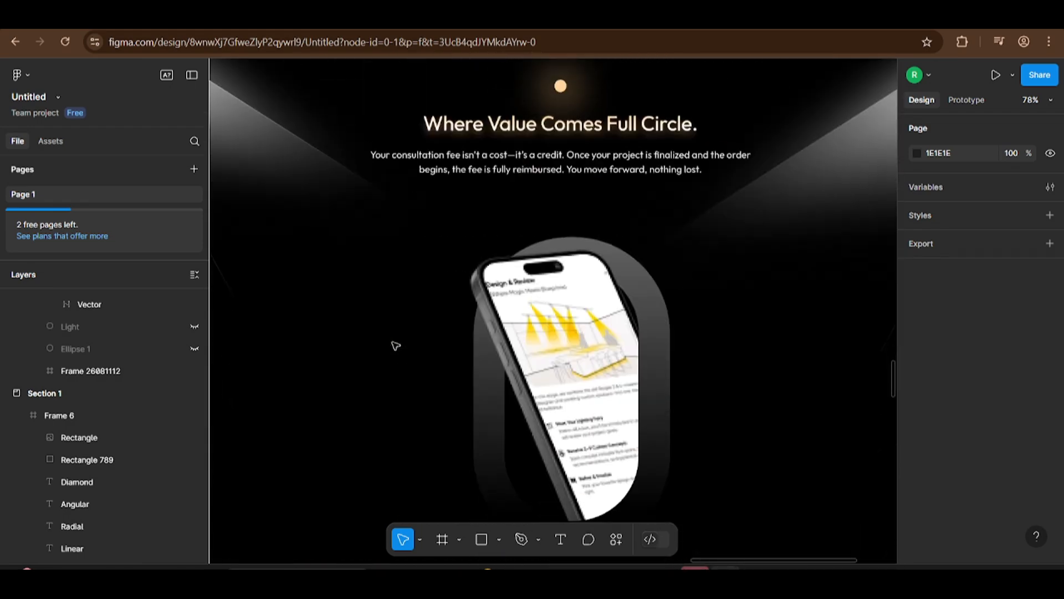
Step: Examine the light beams in "Where Value Comes Full Circle" and the gradients in the remaining landing page sections down to the footer
scroll(396, 346, up, 1)
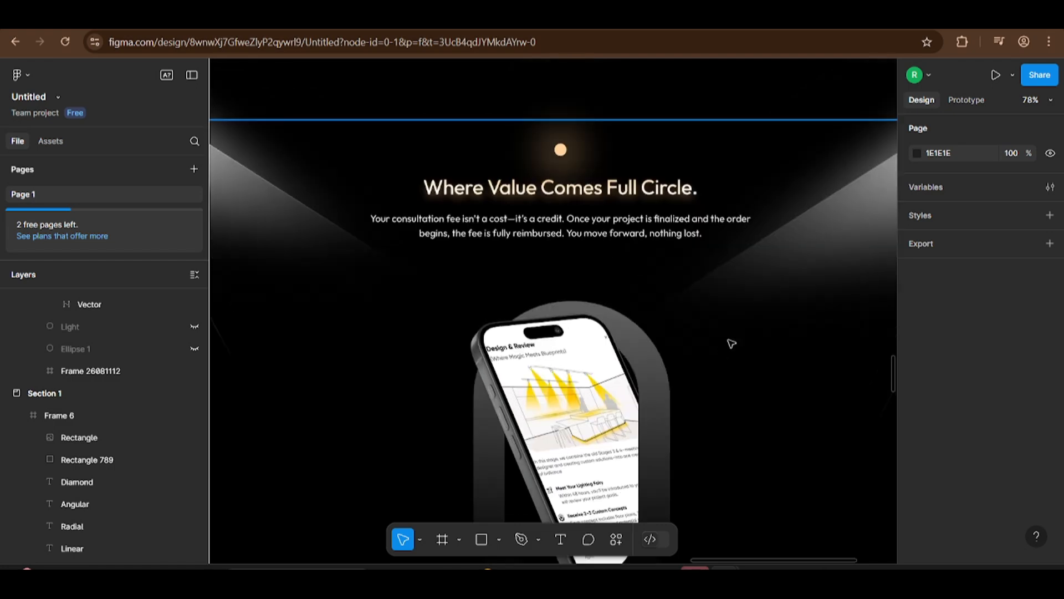
scroll(732, 344, right, 3)
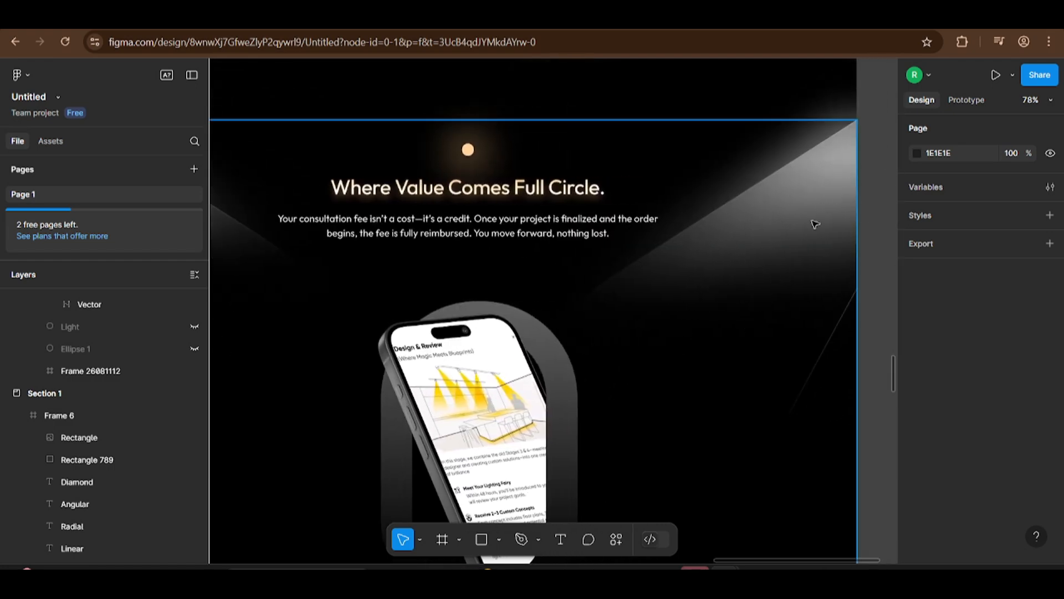
scroll(776, 249, left, 4)
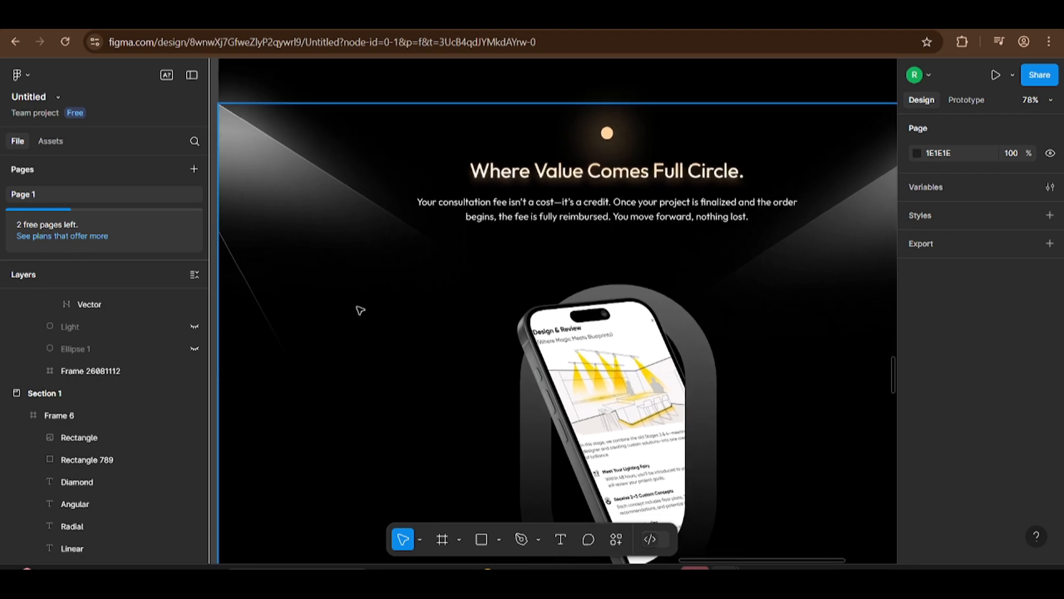
scroll(506, 363, down, 10)
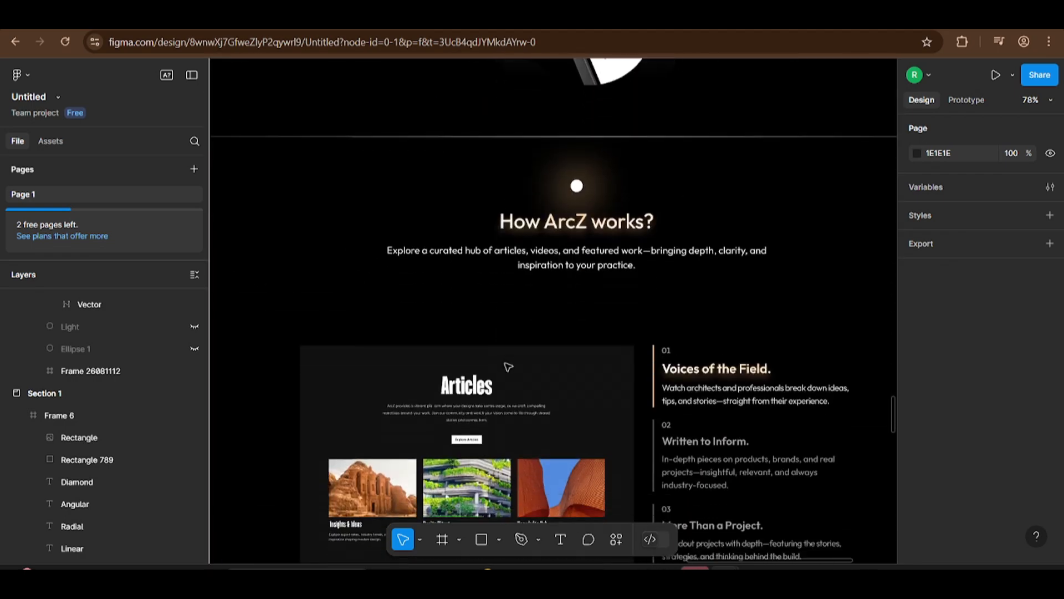
scroll(506, 366, down, 2)
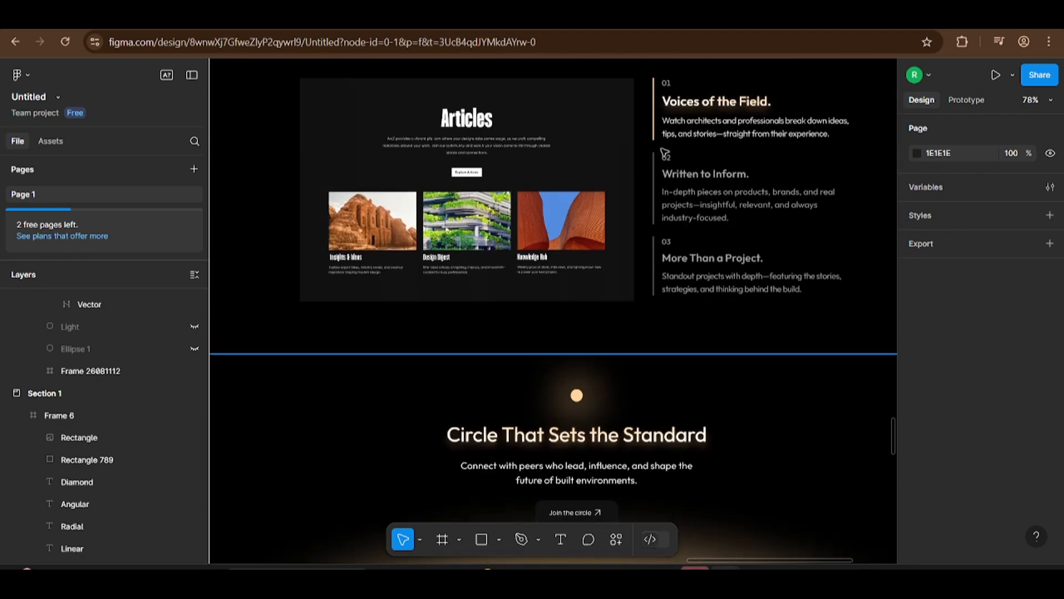
scroll(506, 368, down, 10)
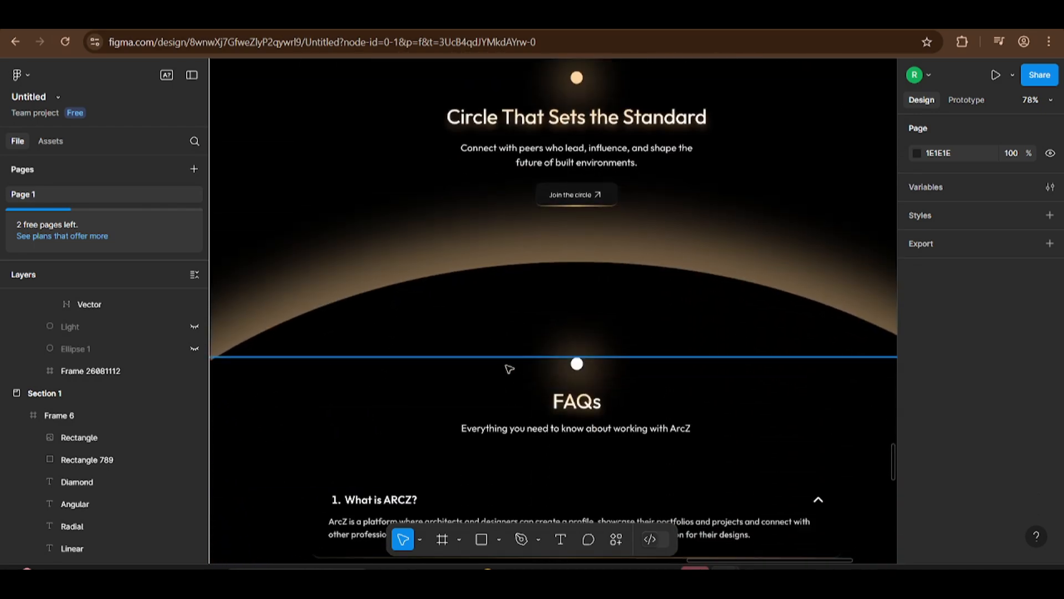
scroll(708, 322, down, 12)
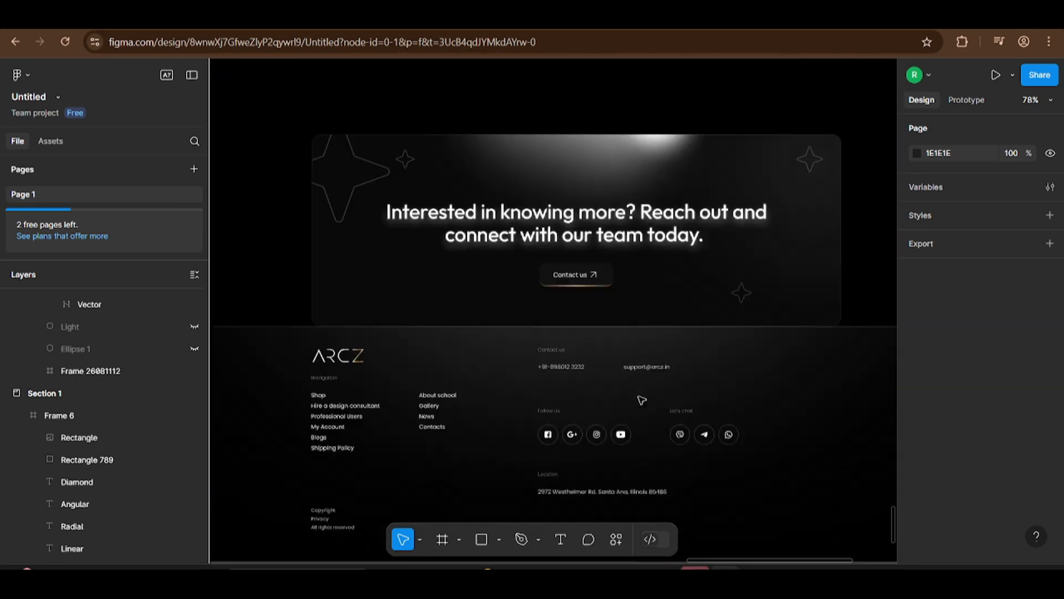
scroll(455, 438, down, 10)
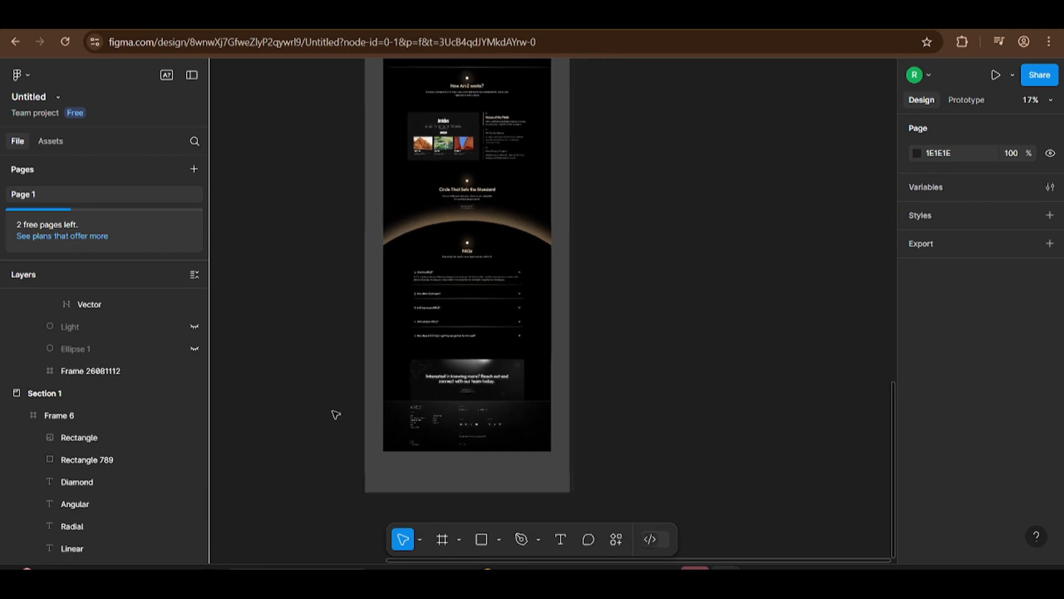
Step: Add the text "MODERN WEBSITE" on the empty canvas below Section 1
drag(335, 413, 775, 519)
drag(507, 272, 577, 506)
drag(462, 139, 413, 403)
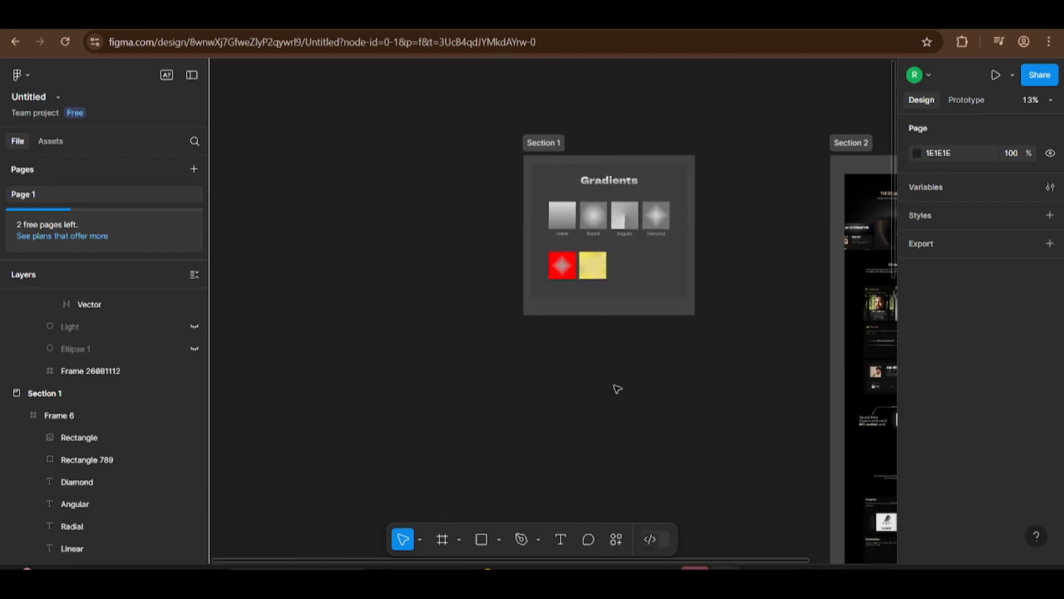
scroll(618, 389, up, 4)
drag(617, 388, 522, 395)
click(561, 539)
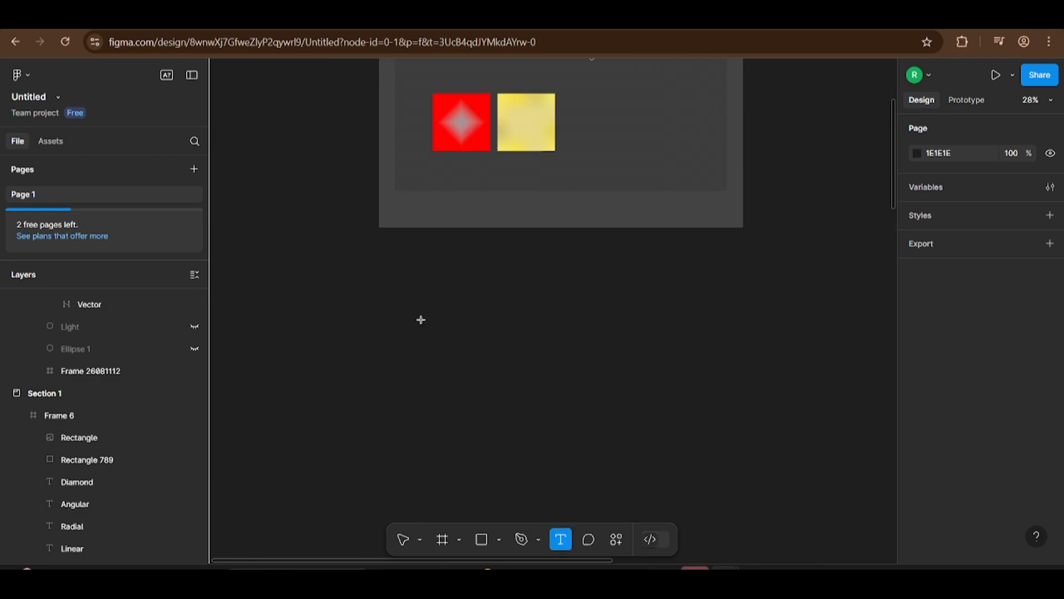
click(421, 318)
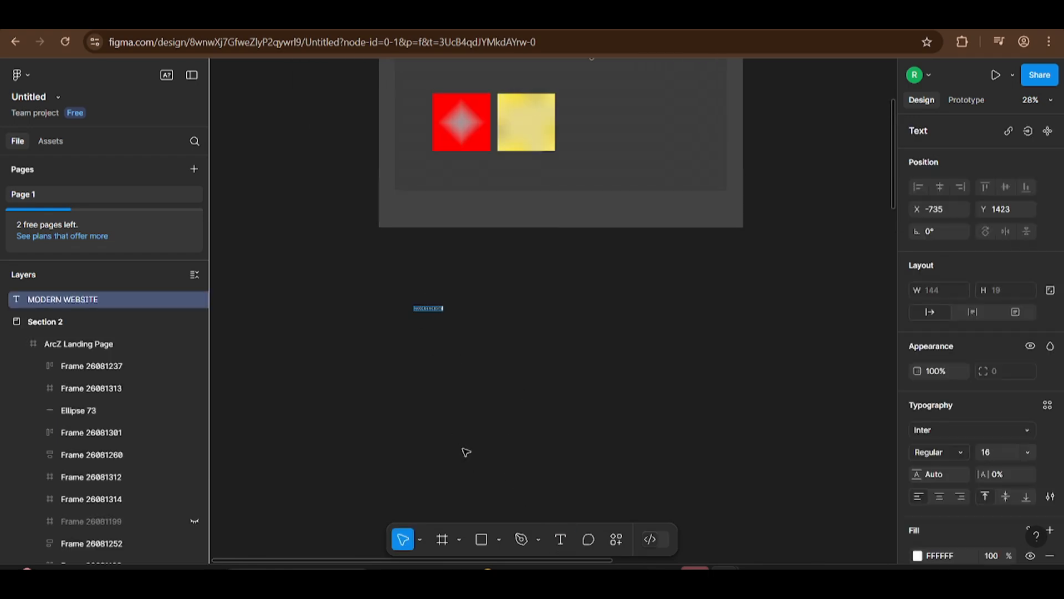
Step: Scale the MODERN WEBSITE text up proportionally to about 621 × 84
scroll(415, 324, up, 7)
click(482, 310)
key(k)
click(521, 264)
drag(527, 266, 592, 318)
scroll(428, 387, down, 3)
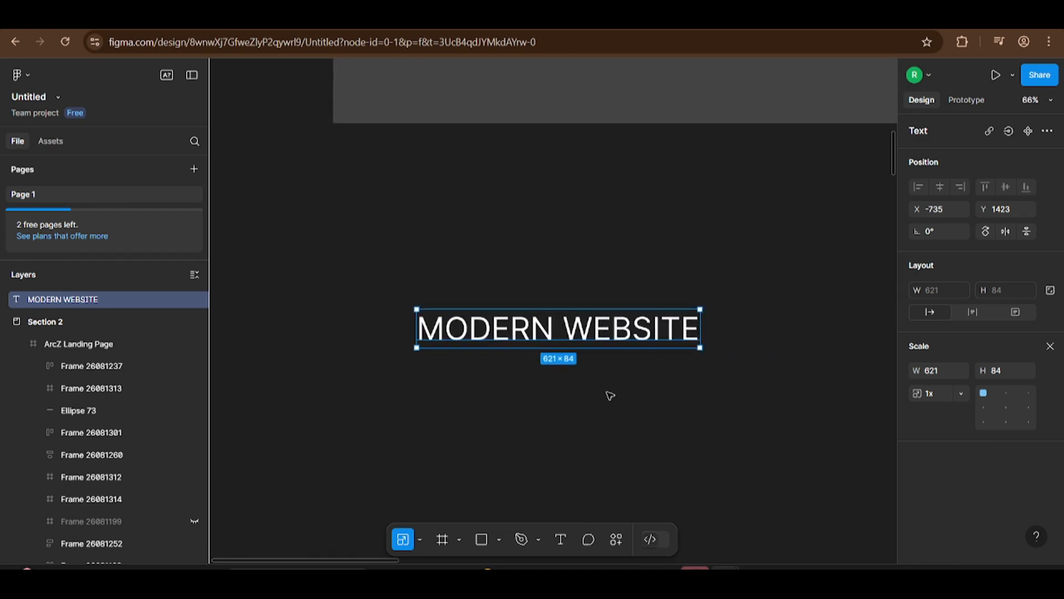
click(1051, 346)
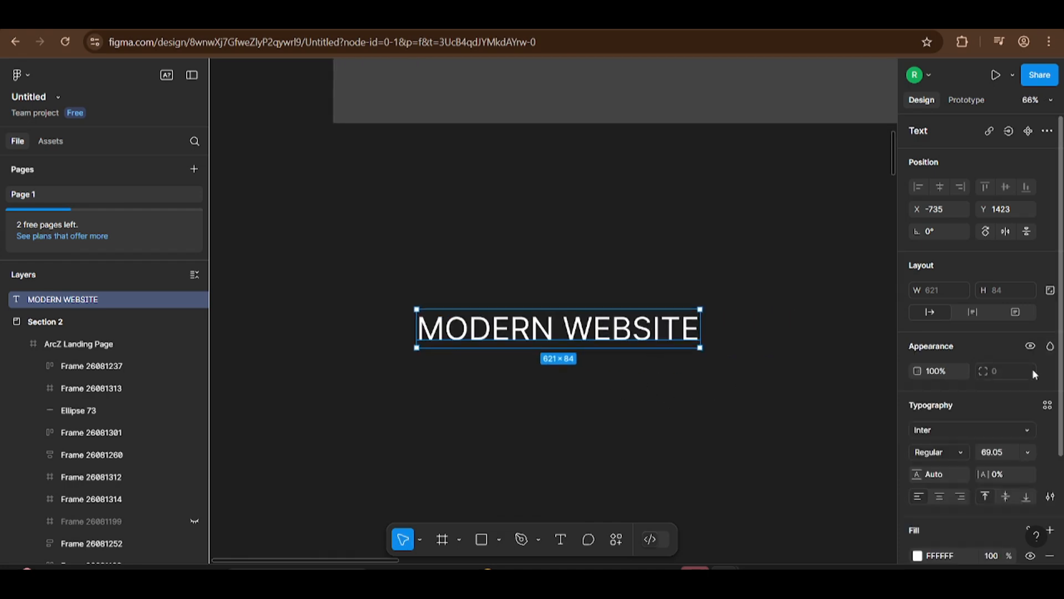
Step: Give the text a linear gradient fill with stops 999999 at 0%, FFFFFF at 51% and 999999 at 100%
scroll(920, 525, down, 2)
click(917, 509)
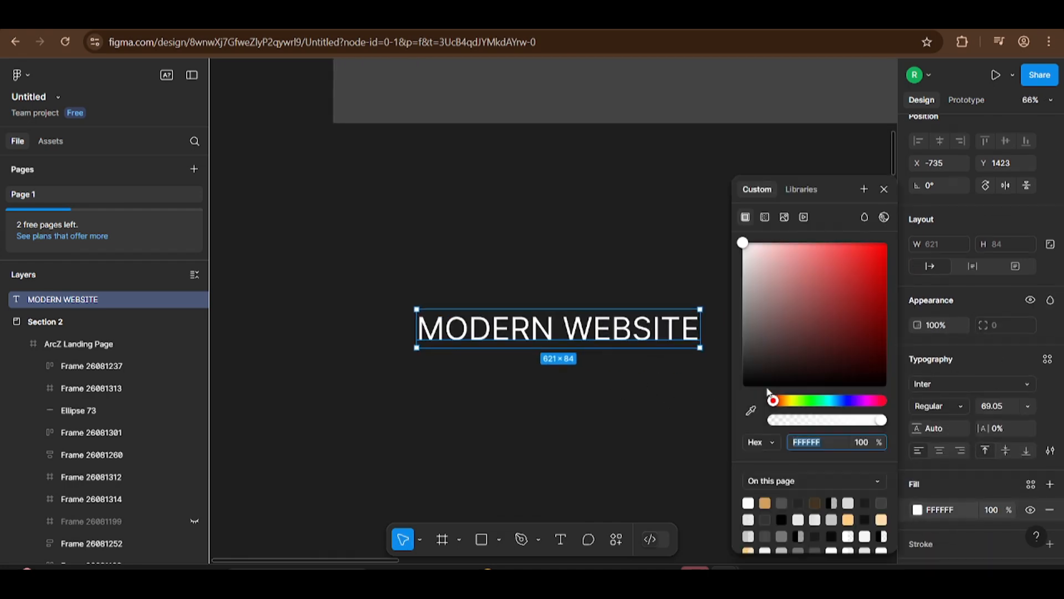
click(765, 218)
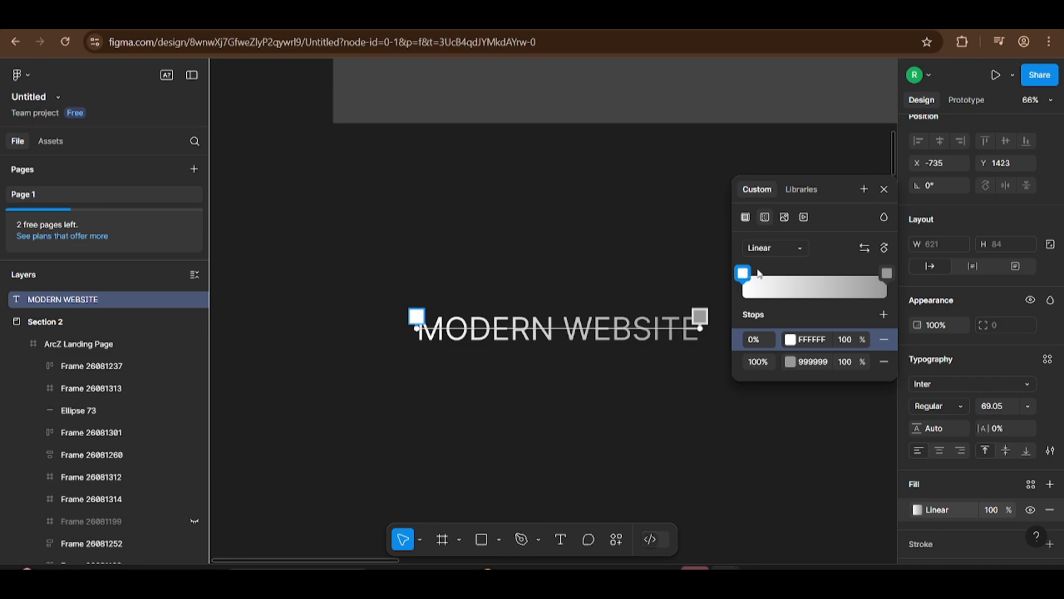
drag(759, 274, 703, 279)
click(887, 273)
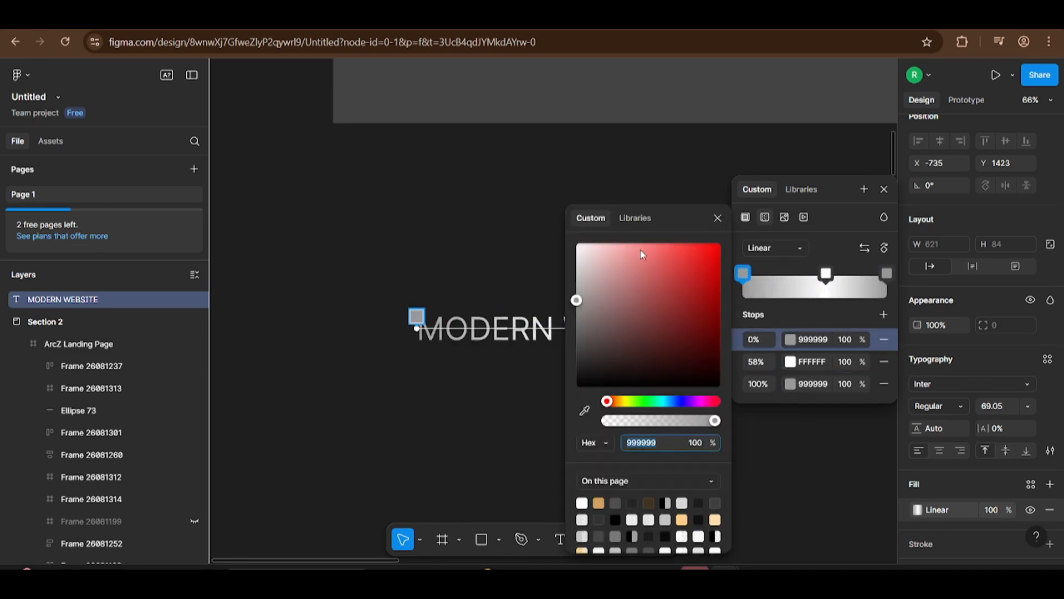
click(717, 220)
drag(826, 273, 817, 273)
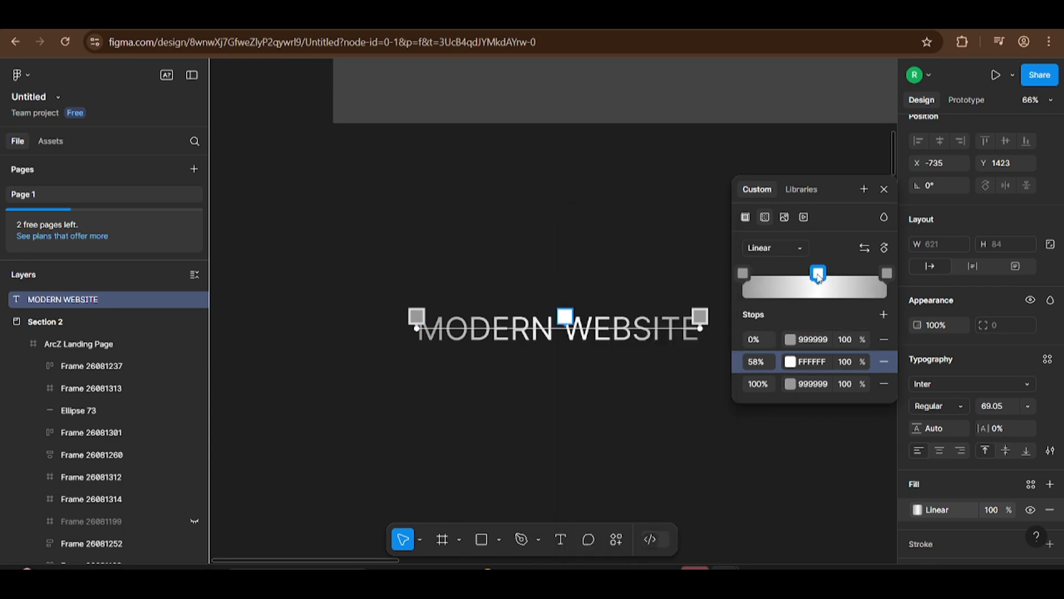
Step: Set the opacity of the text gradient's first and last stops to 20% and deselect the text
click(847, 385)
text(20)
key(Return)
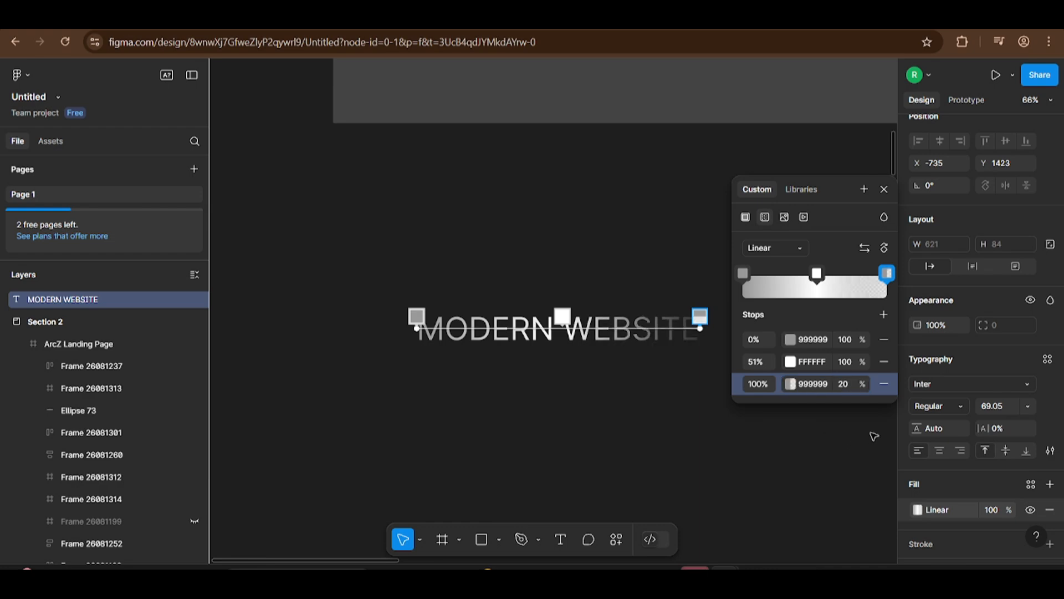
click(853, 342)
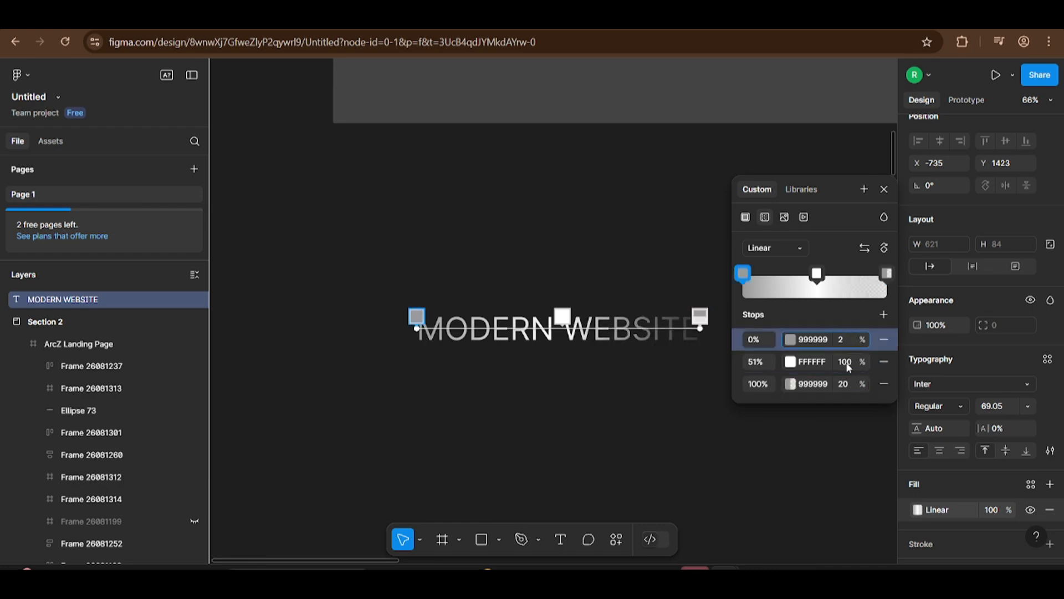
text(20)
key(Return)
click(570, 378)
drag(579, 386, 549, 381)
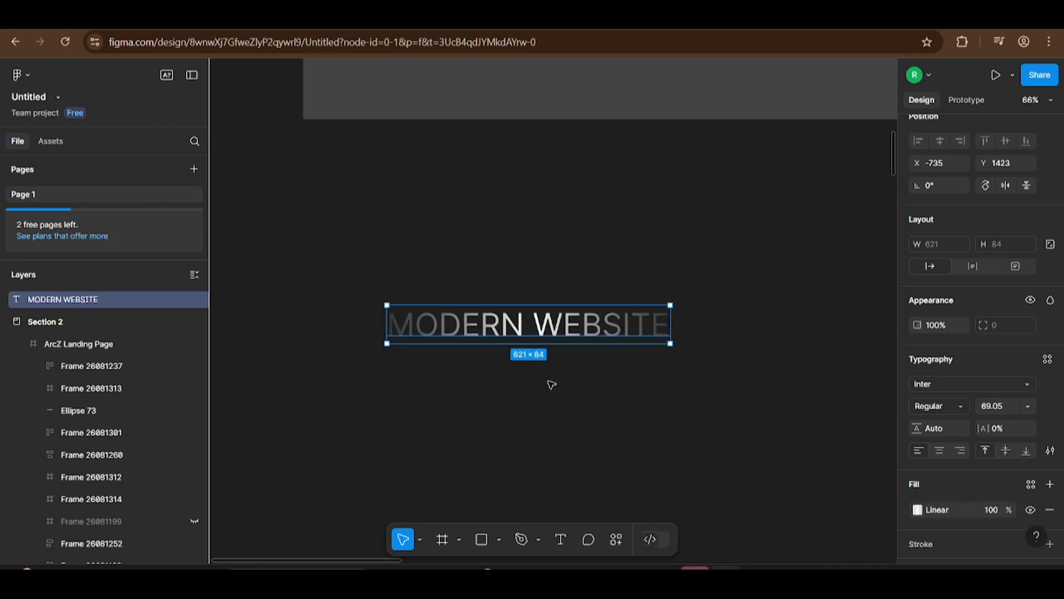
click(549, 382)
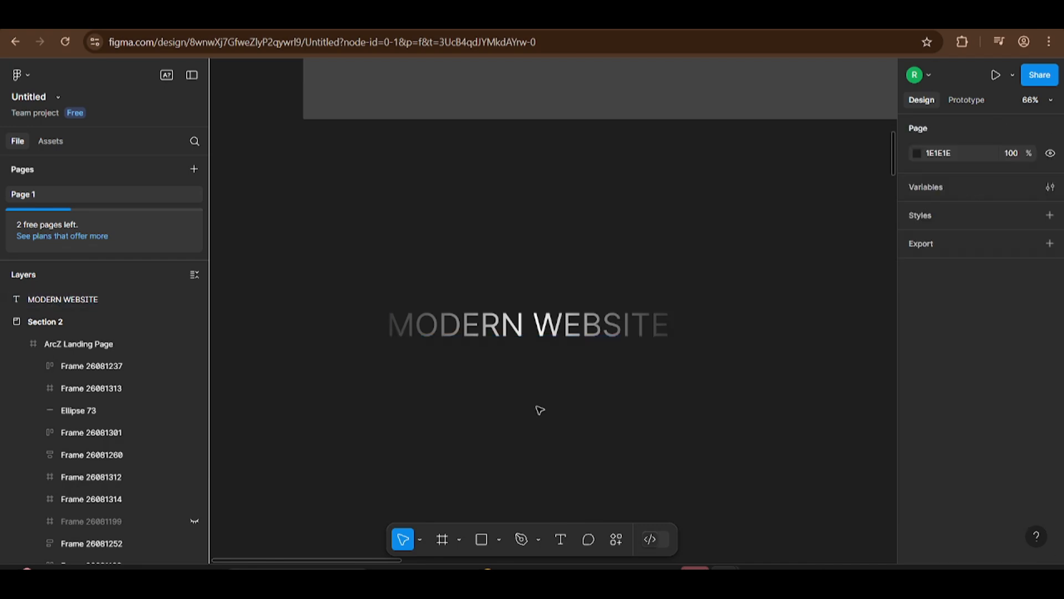
Step: Copy the glowing dot above "Circle — Built for Recognition" and place the copy centred above the MODERN WEBSITE text
scroll(540, 410, down, 8)
drag(793, 339, 582, 384)
scroll(581, 385, up, 7)
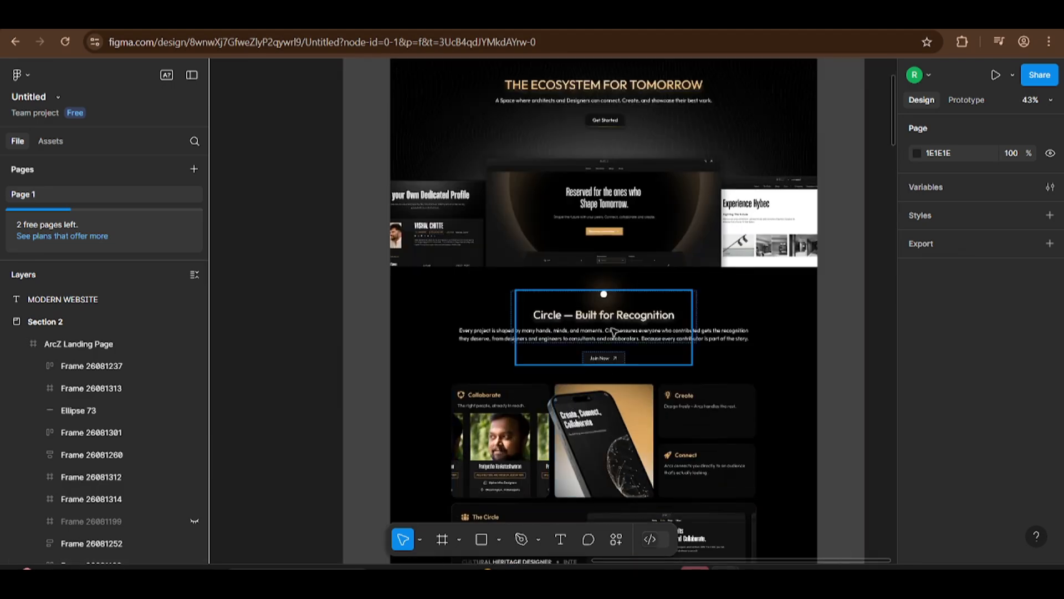
ctrl+click(603, 294)
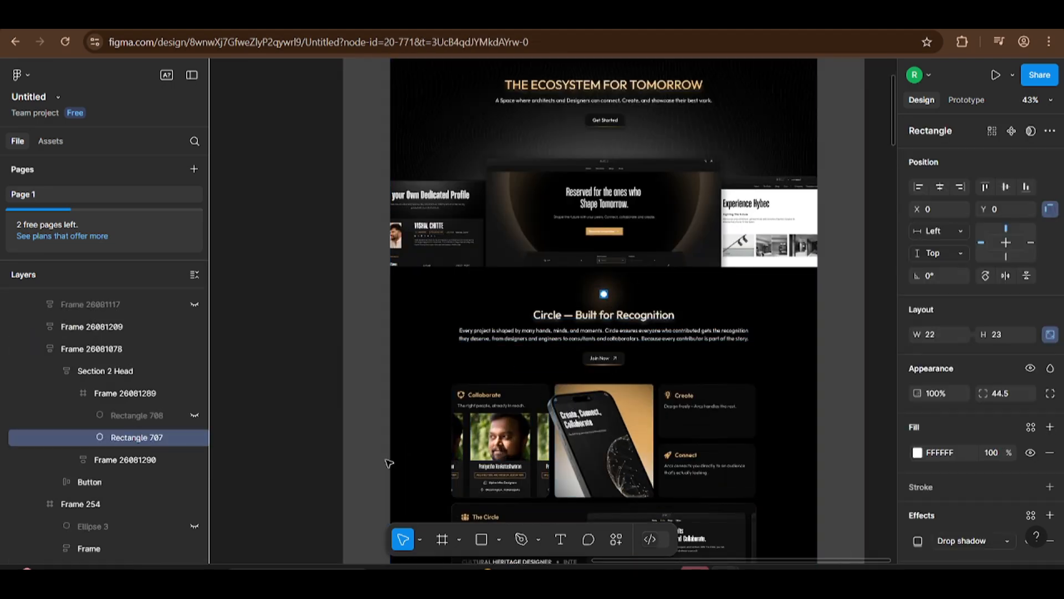
drag(389, 463, 865, 222)
drag(404, 394, 781, 300)
key(ctrl+x)
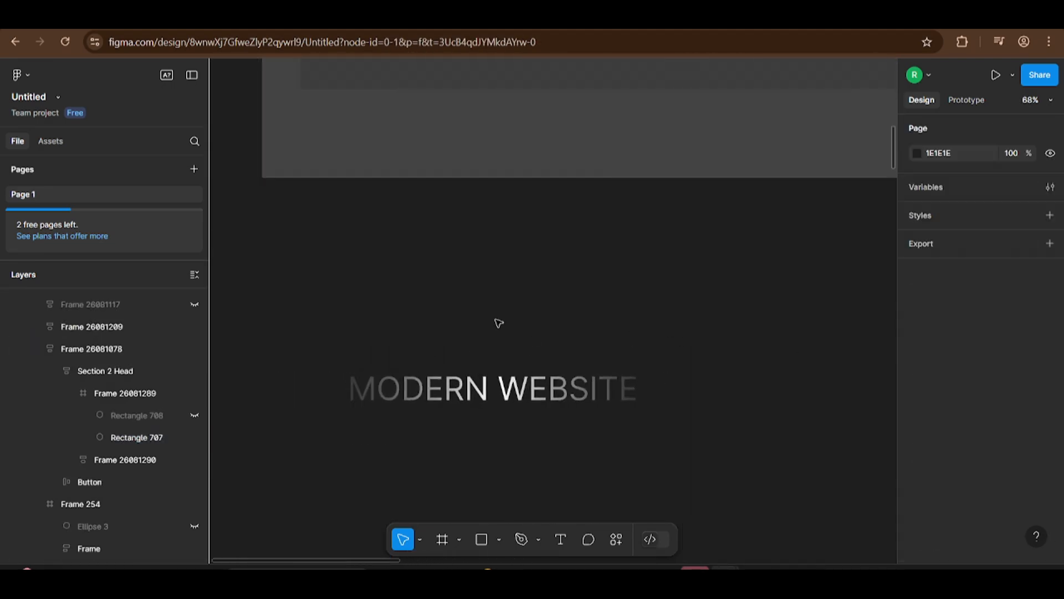
key(ctrl+v)
drag(555, 315, 494, 342)
key(Escape)
scroll(613, 398, down, 3)
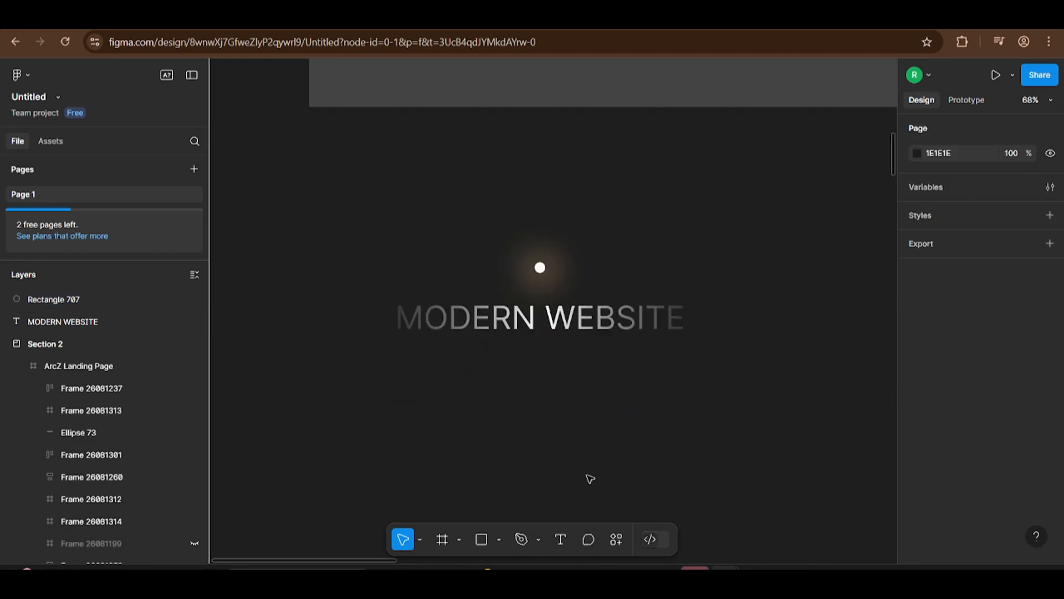
Step: Draw a frame of about 885 × 674 around the glowing dot and the MODERN WEBSITE text
click(443, 539)
drag(347, 209, 761, 523)
click(822, 361)
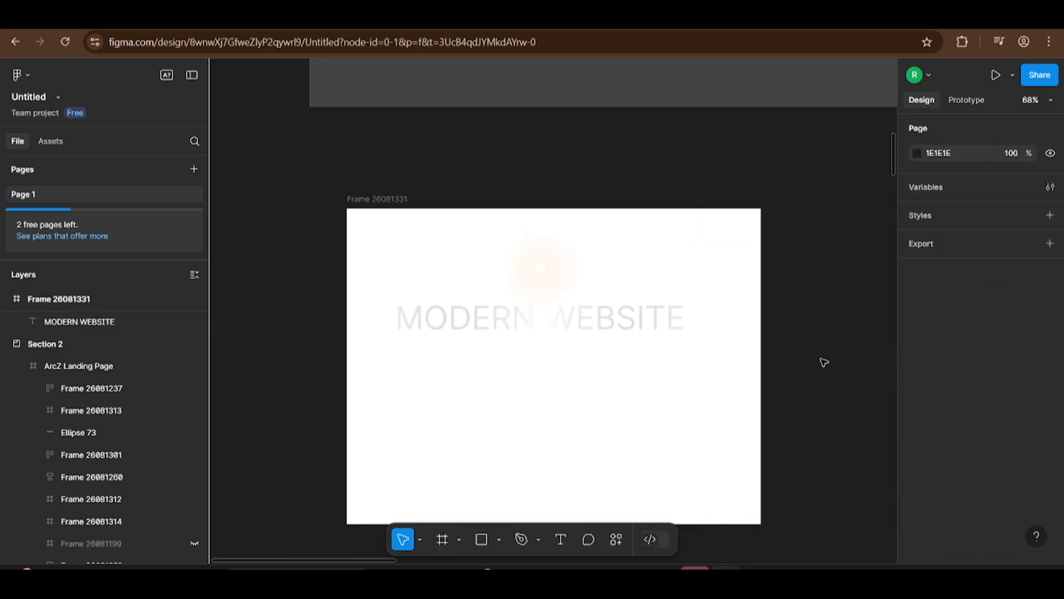
Step: Set the new frame's fill to black, 000000
click(383, 198)
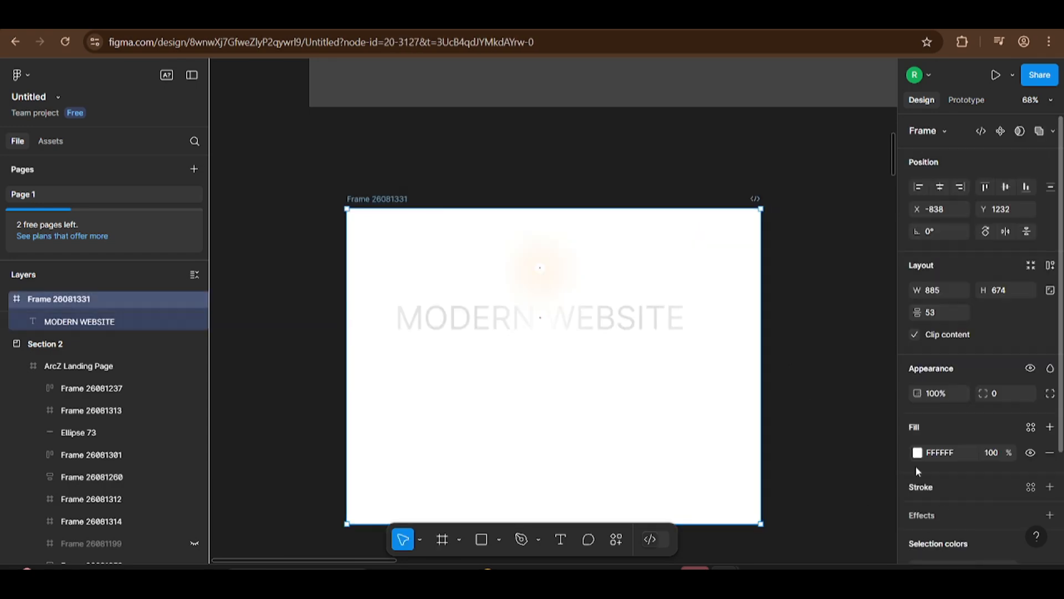
click(918, 452)
drag(820, 308, 741, 386)
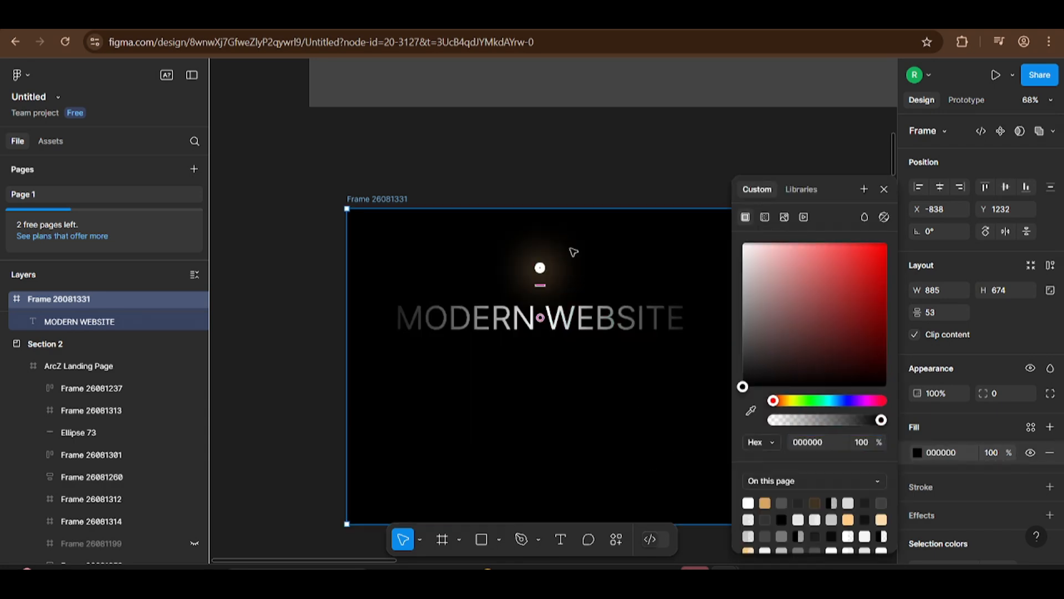
click(559, 303)
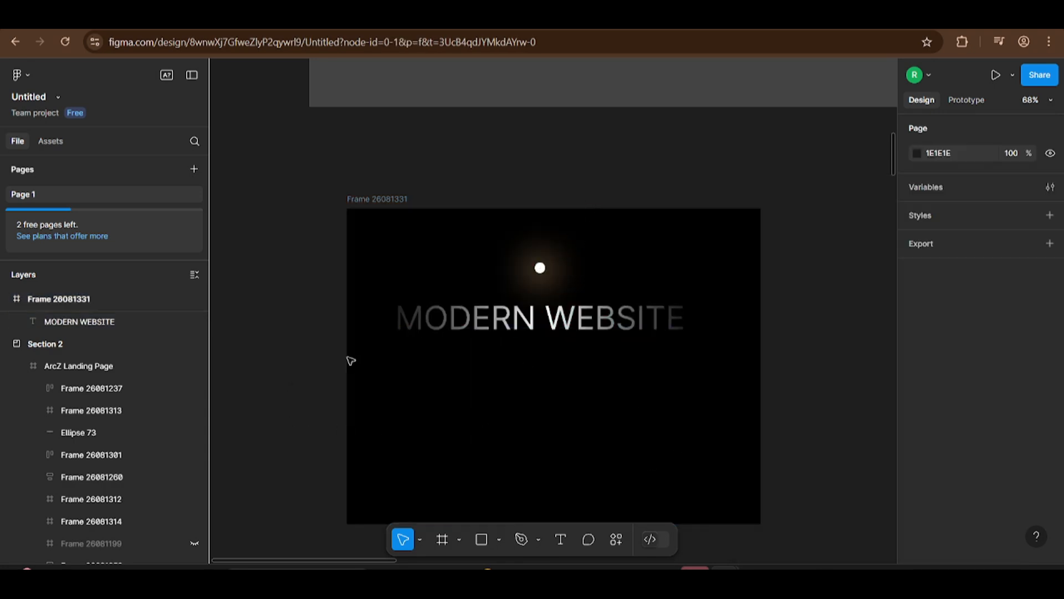
Step: Draw a straight horizontal line about 607.5 wide just below the MODERN WEBSITE text with the Pen tool
scroll(432, 335, up, 3)
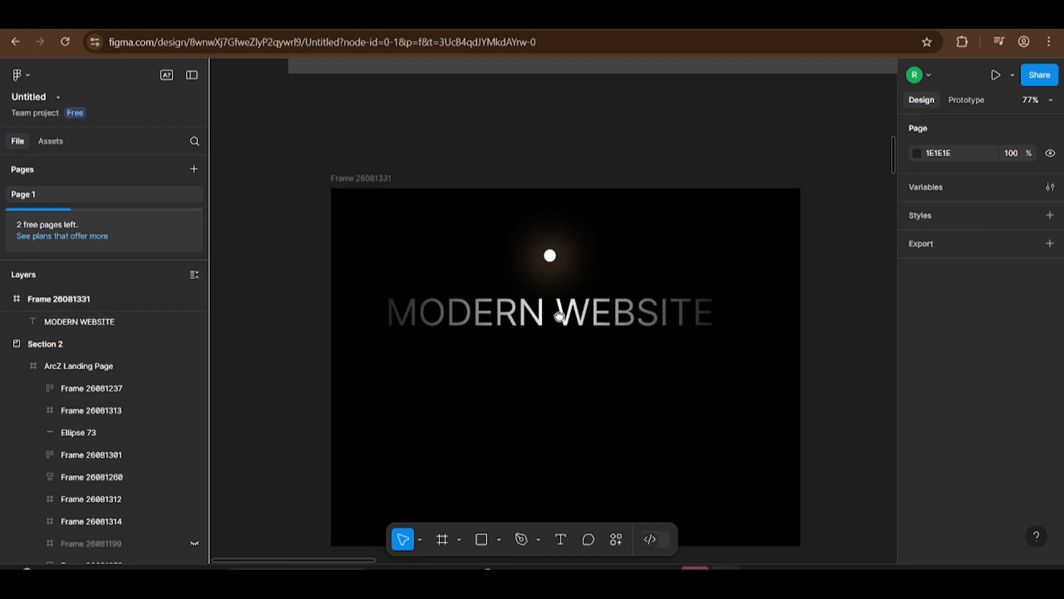
scroll(562, 309, down, 3)
click(521, 539)
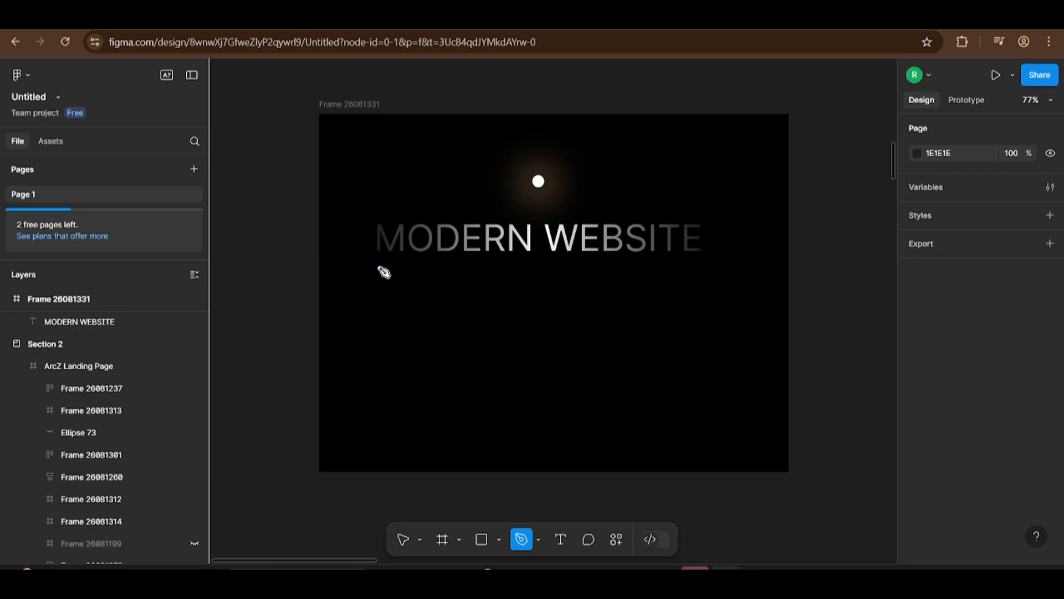
click(378, 265)
click(701, 264)
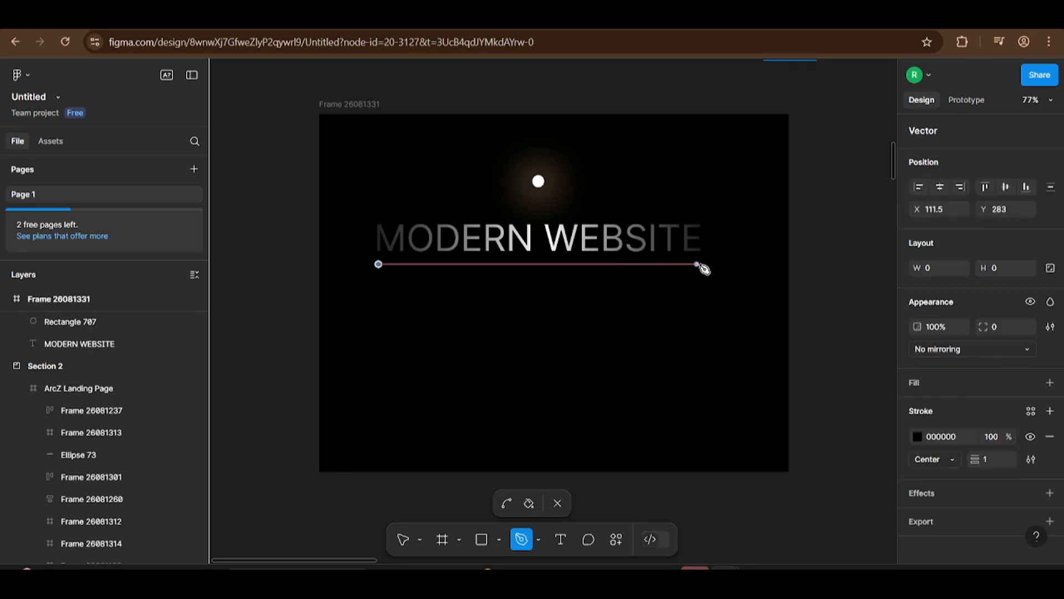
click(403, 539)
click(273, 363)
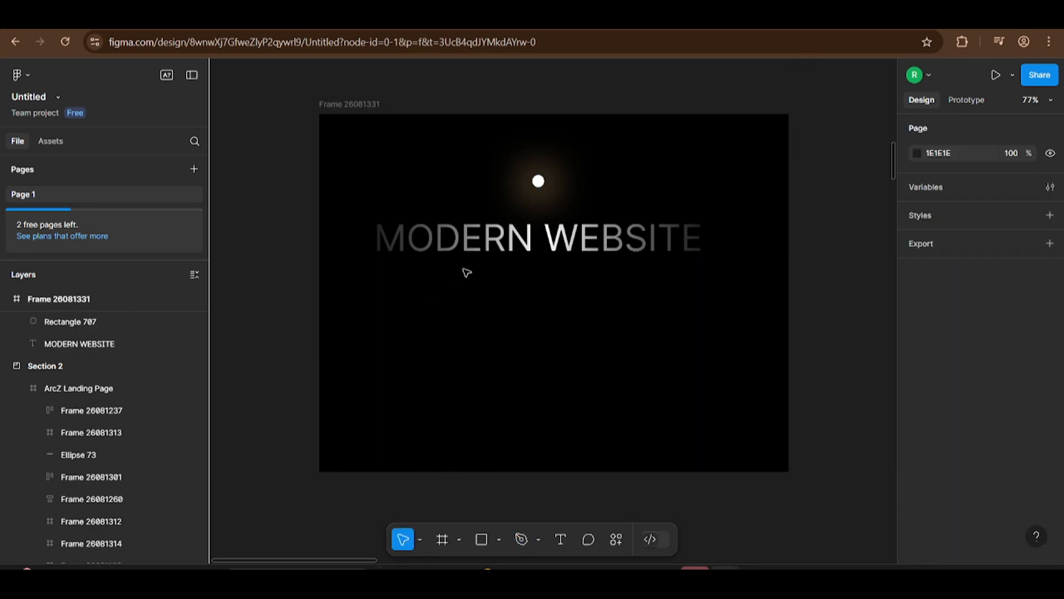
Step: Give the line a linear gradient stroke running from 000000 at 0% to golden DAA802 at 50%
click(447, 265)
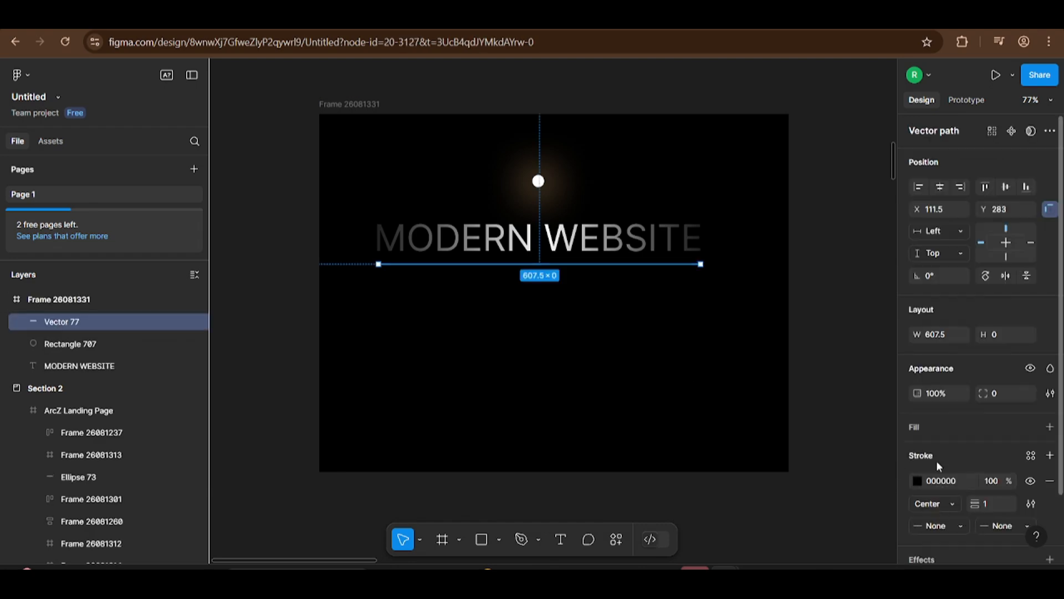
click(918, 481)
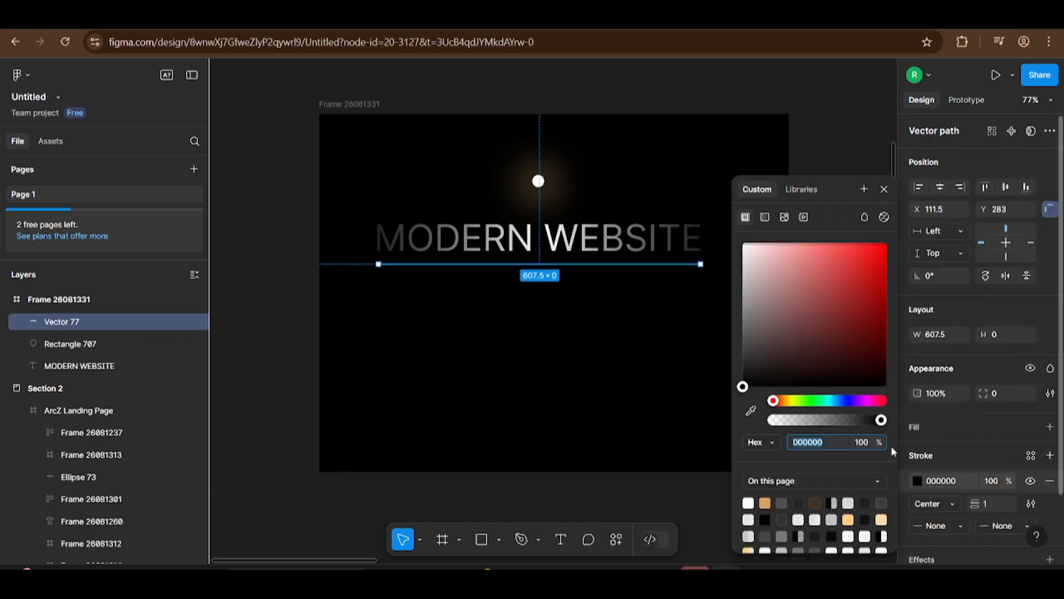
click(764, 217)
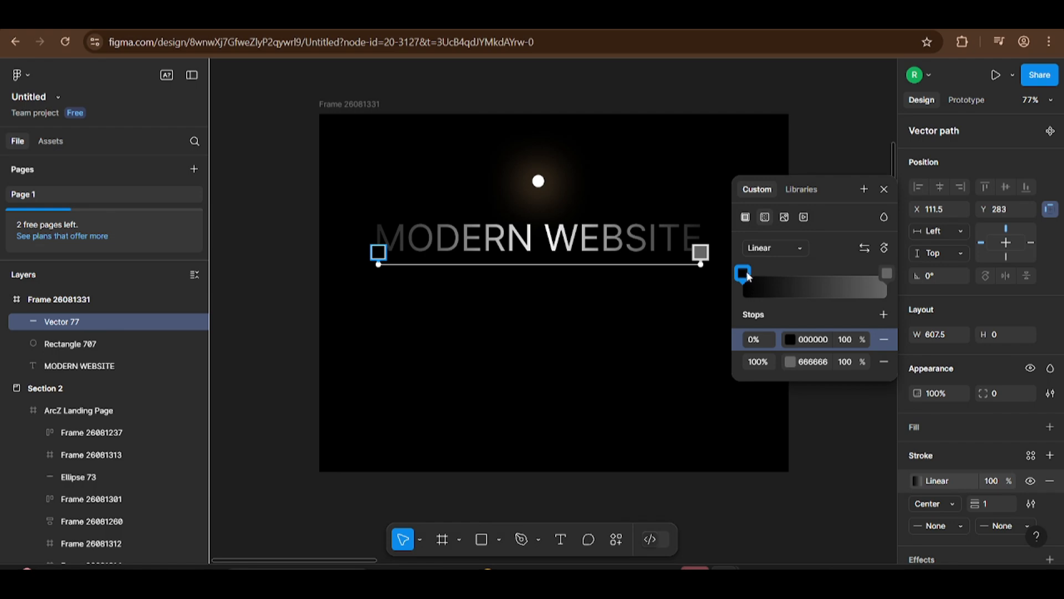
drag(886, 274, 814, 274)
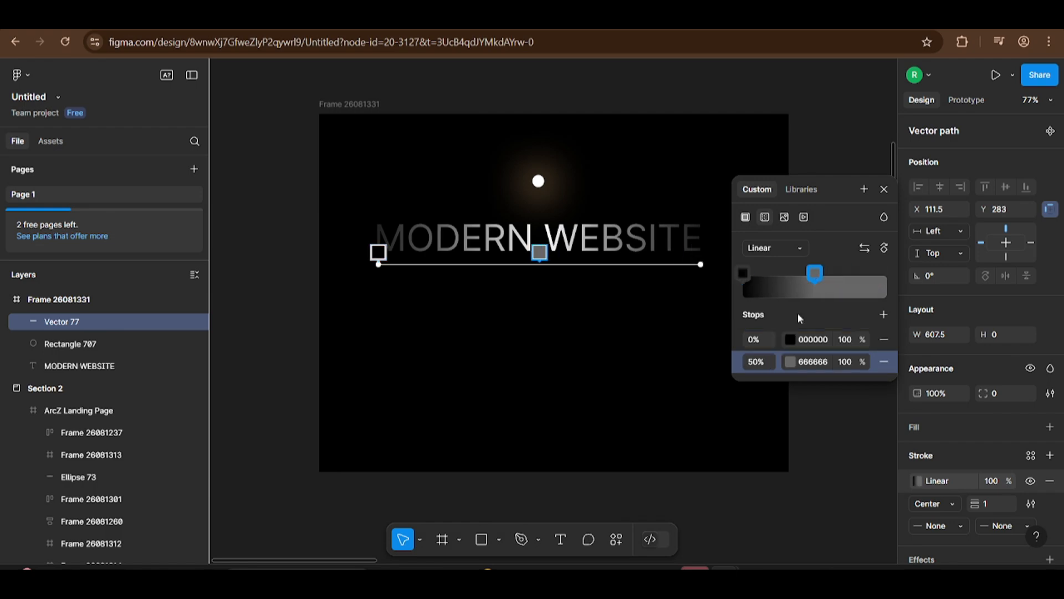
click(791, 361)
drag(633, 406, 619, 401)
drag(704, 277, 719, 263)
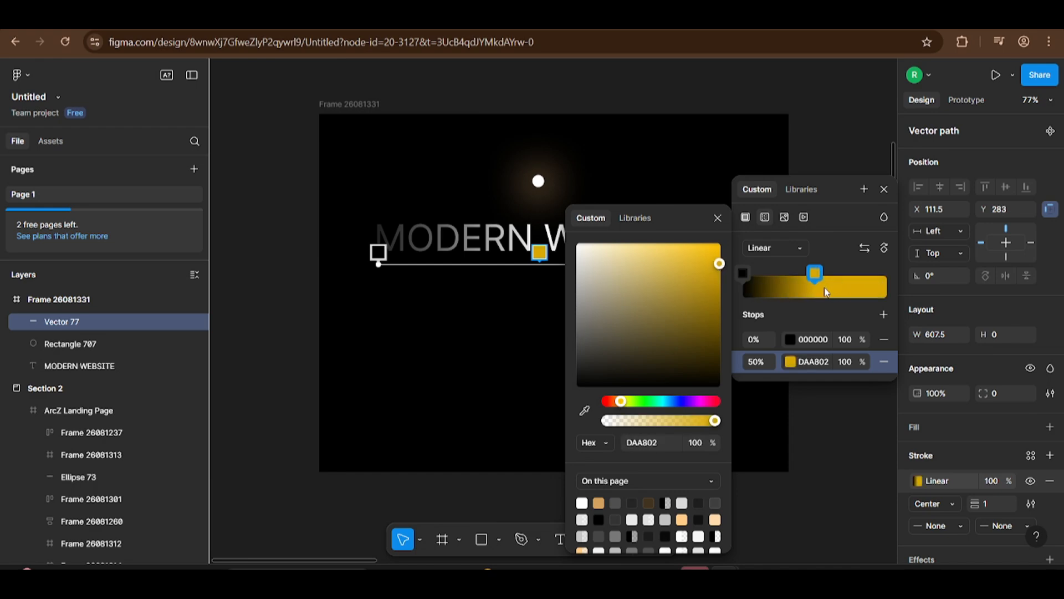
Step: Add a third stop at 100% to the line's stroke gradient, colour it black and deselect the line
click(884, 314)
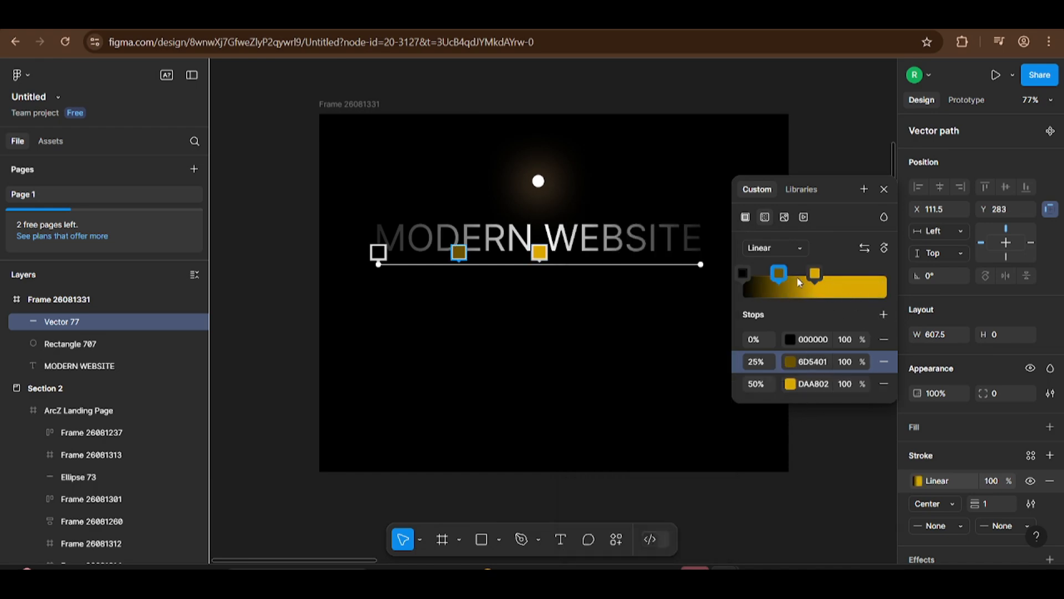
drag(778, 282, 897, 288)
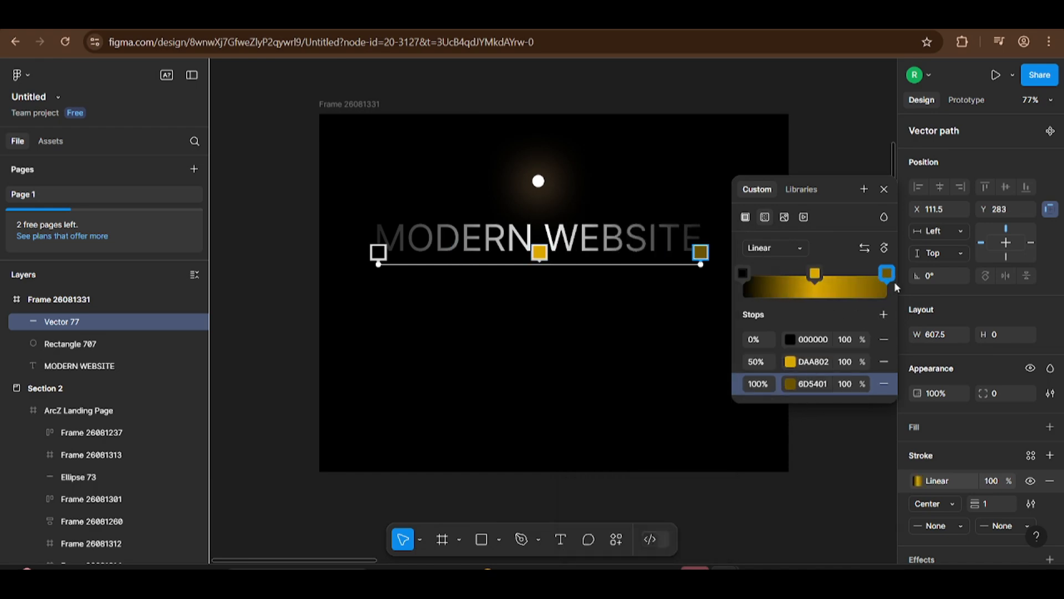
click(792, 384)
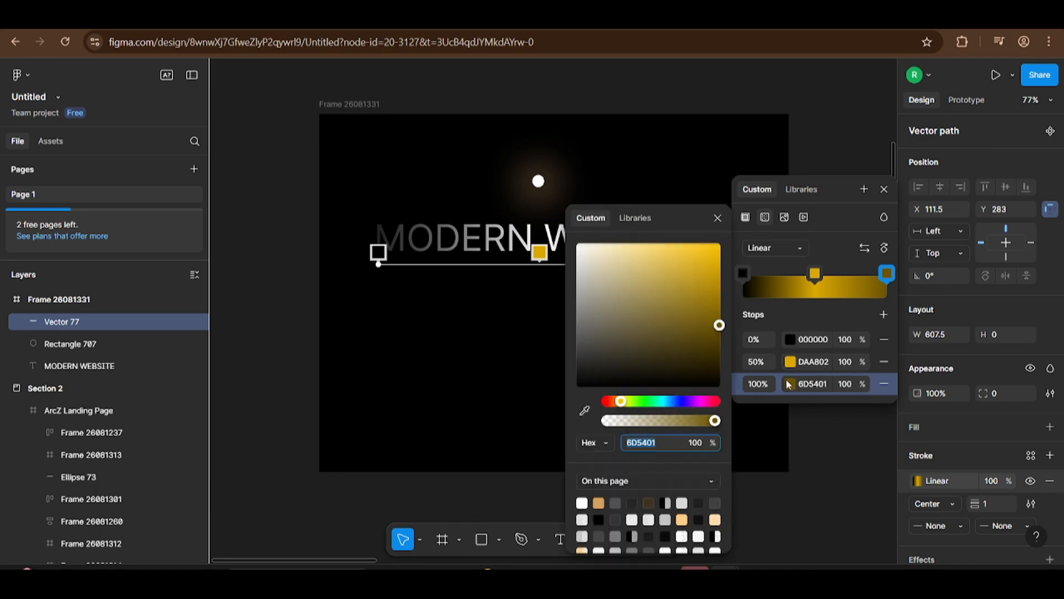
drag(656, 328, 534, 425)
click(284, 364)
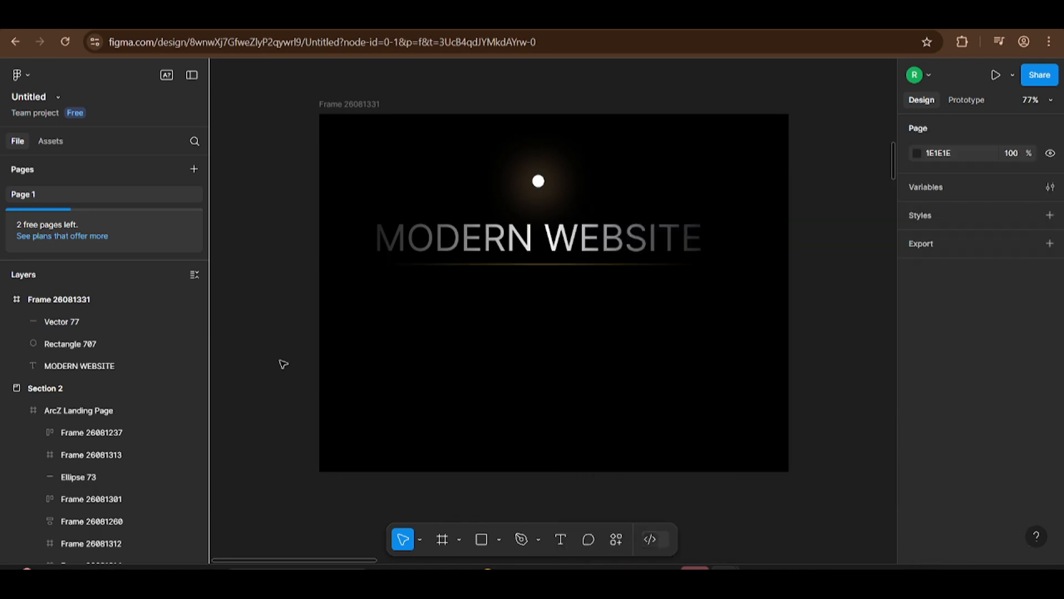
Step: Examine the finished MODERN WEBSITE heading with its glowing dot and gradient underline up close and as a whole
scroll(527, 274, up, 5)
scroll(592, 259, down, 4)
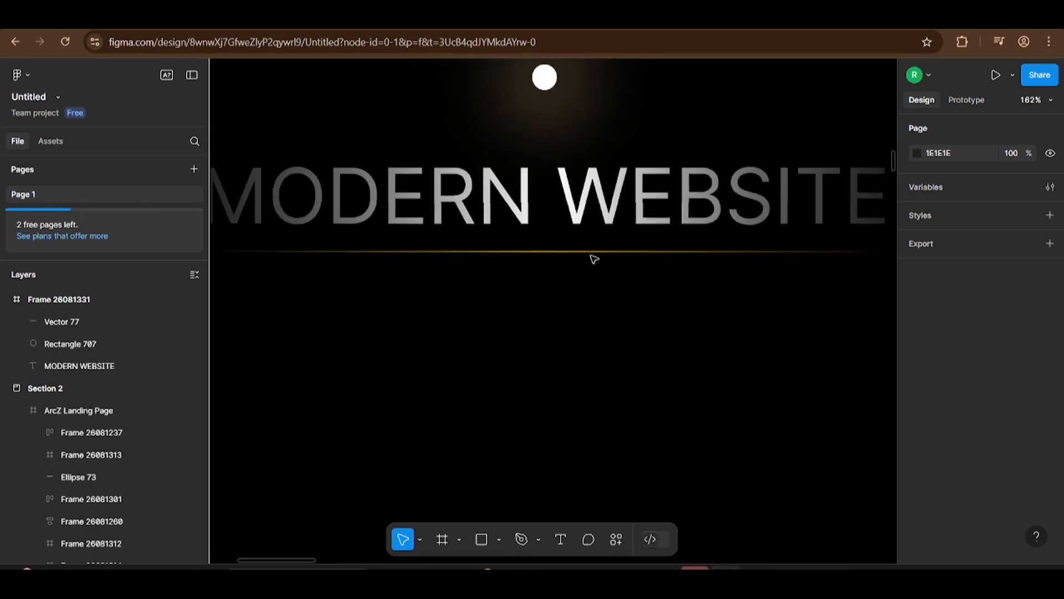
click(597, 256)
click(262, 296)
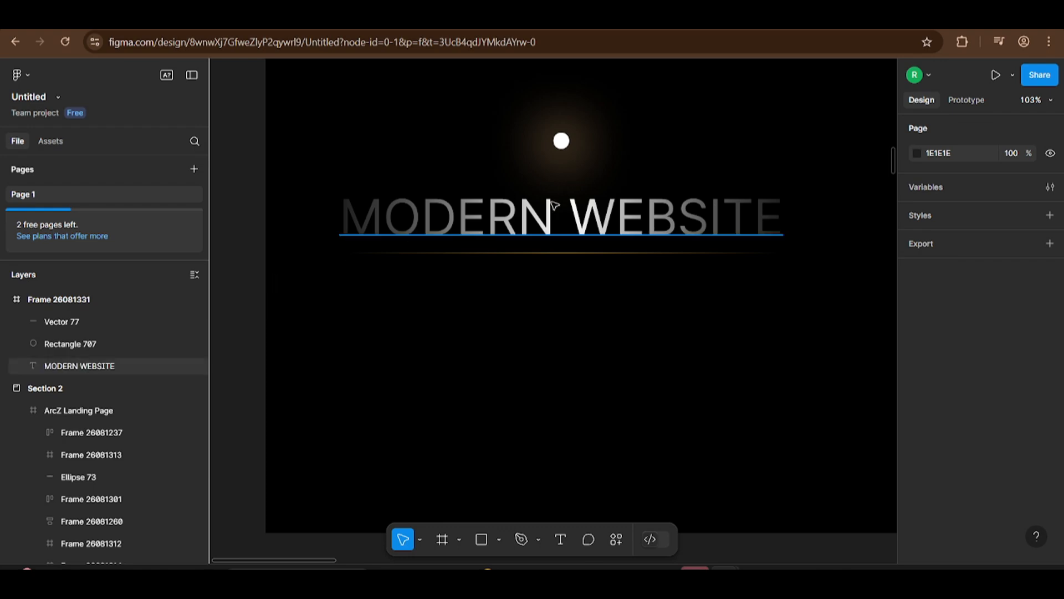
scroll(248, 261, down, 3)
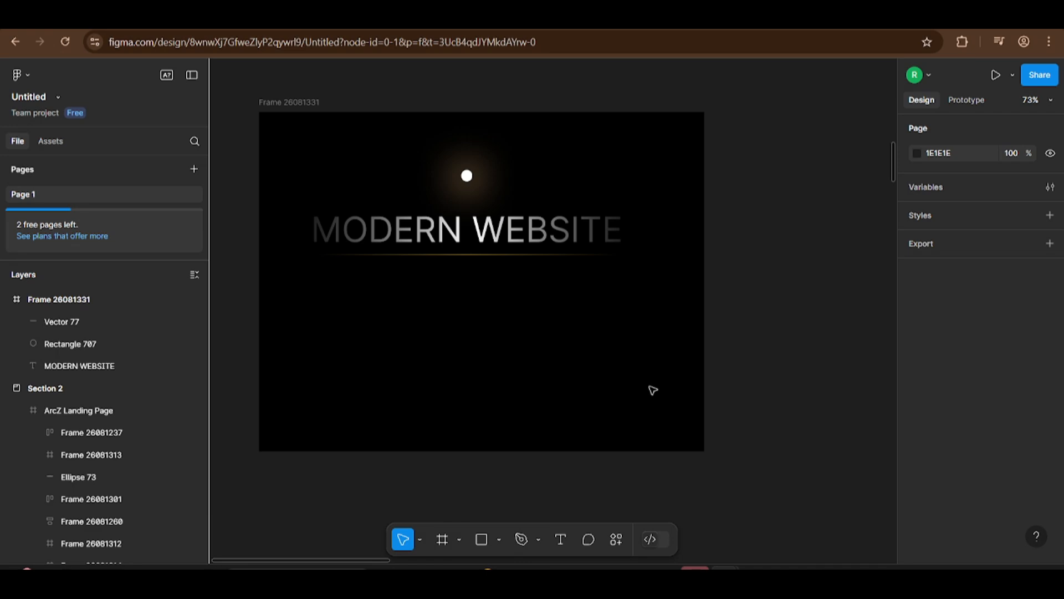
drag(653, 391, 716, 436)
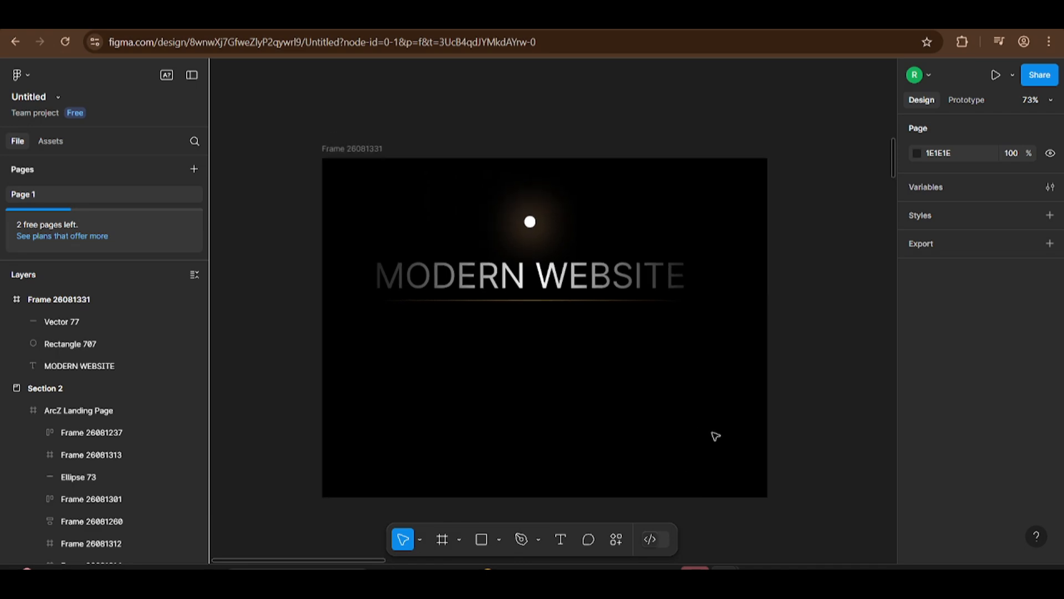